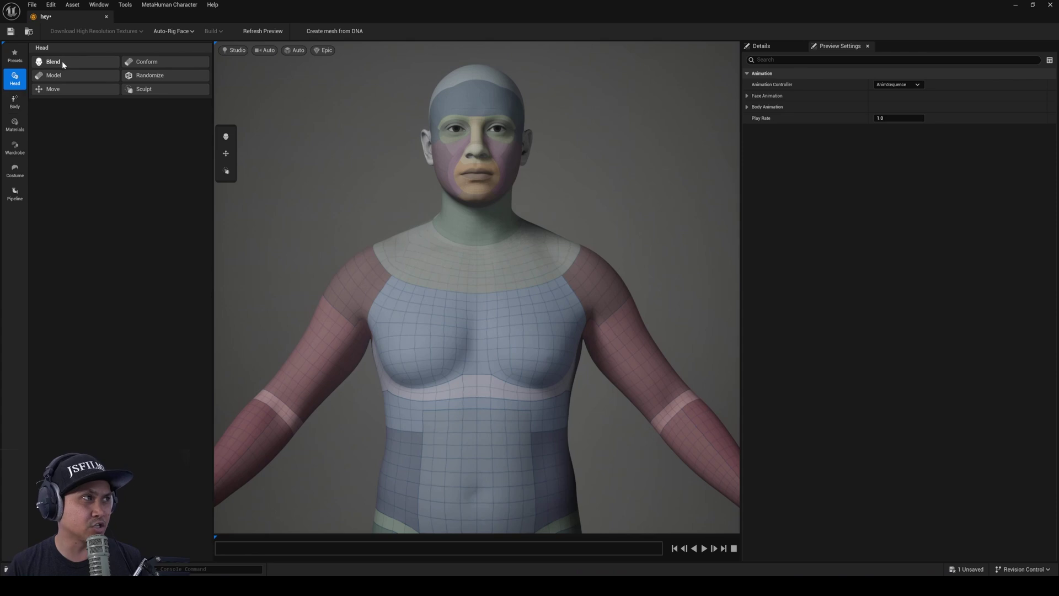
Start Body Fit, try the bust target at its maximum, and release the bust constraint with a target of 100
{"action": "left_click", "coordinate": [15, 102]}
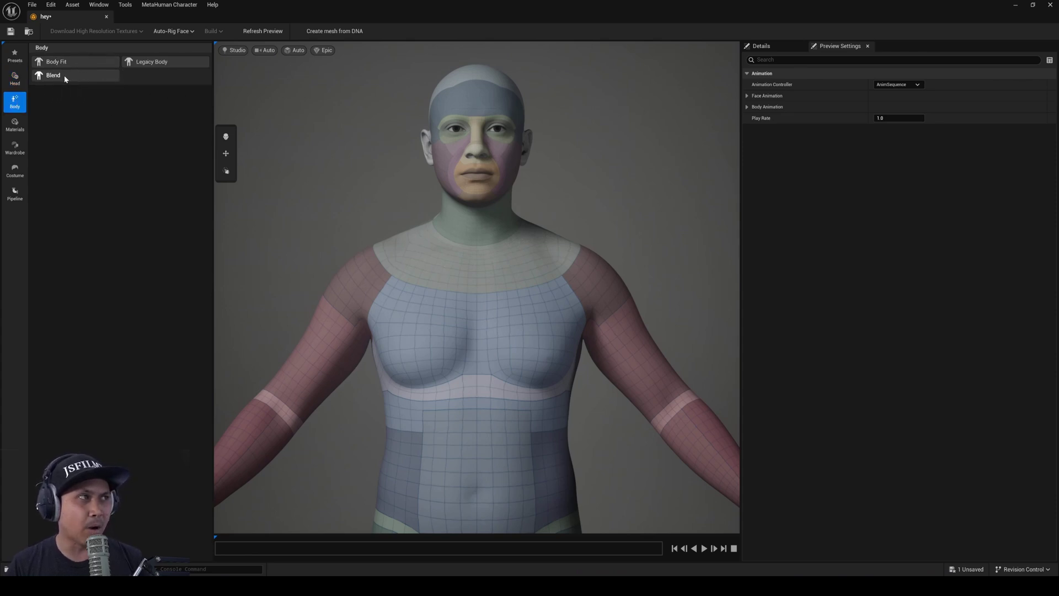
{"action": "left_click", "coordinate": [55, 62]}
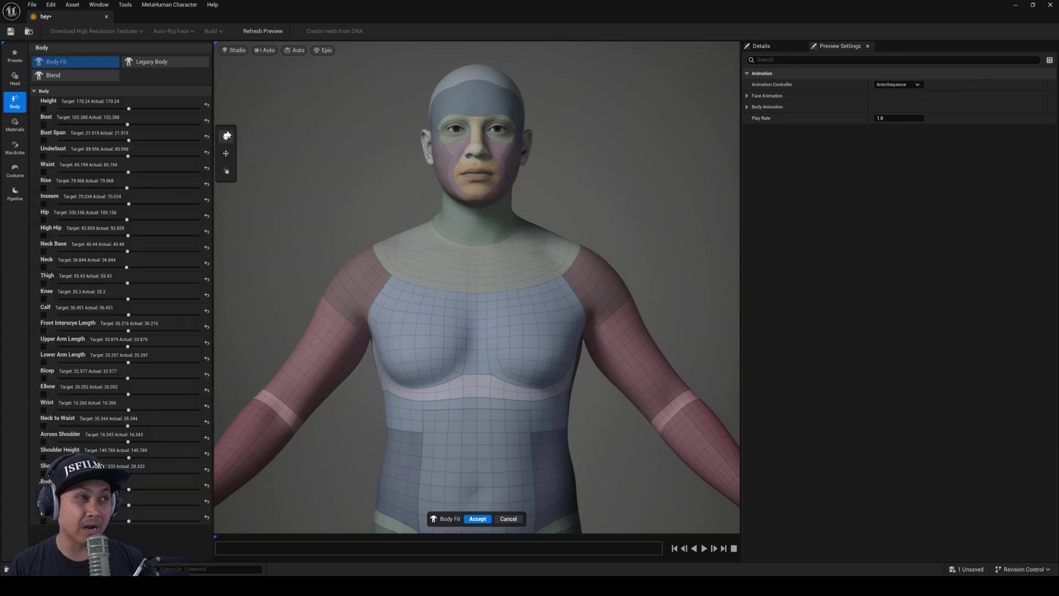
{"action": "left_click_drag", "start_coordinate": [127, 125], "coordinate": [894, 195]}
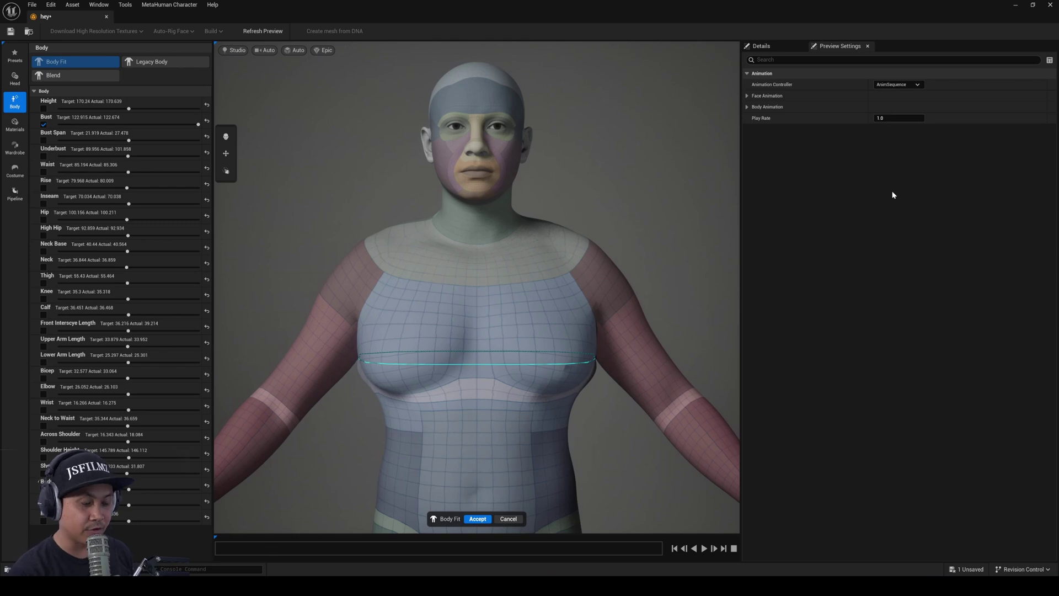
{"action": "left_click", "coordinate": [44, 125]}
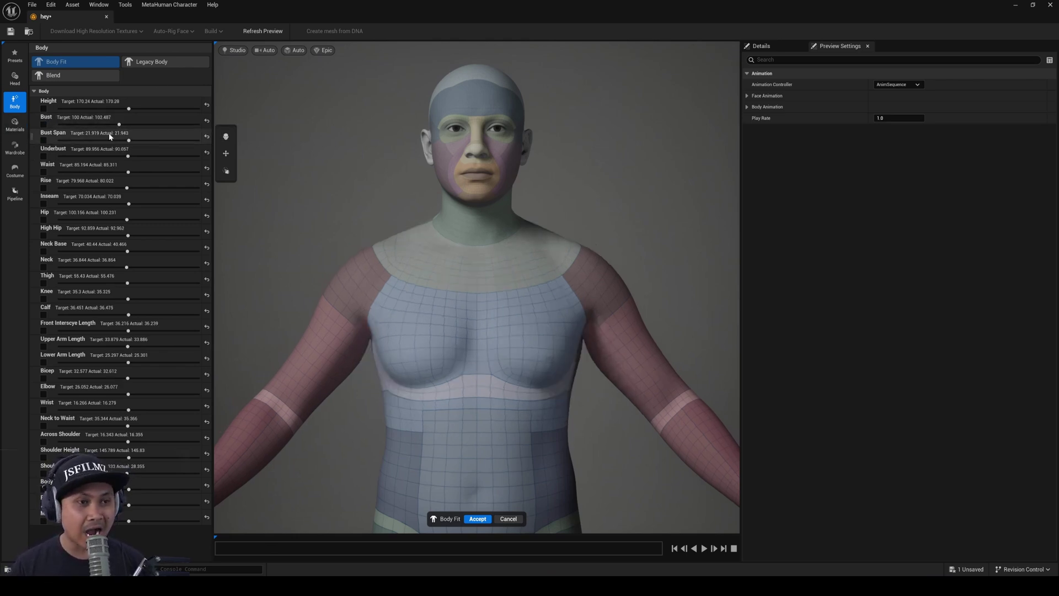
Try a constrained body height with a target of 100
{"action": "left_click", "coordinate": [44, 108]}
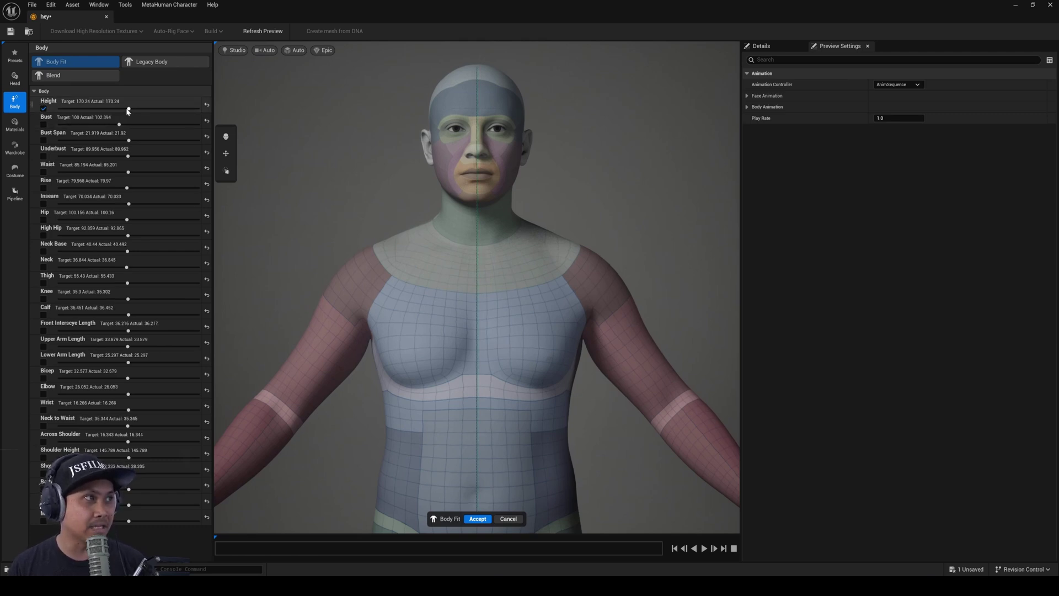
{"action": "scroll", "coordinate": [506, 284], "scroll_direction": "down", "scroll_amount": 5}
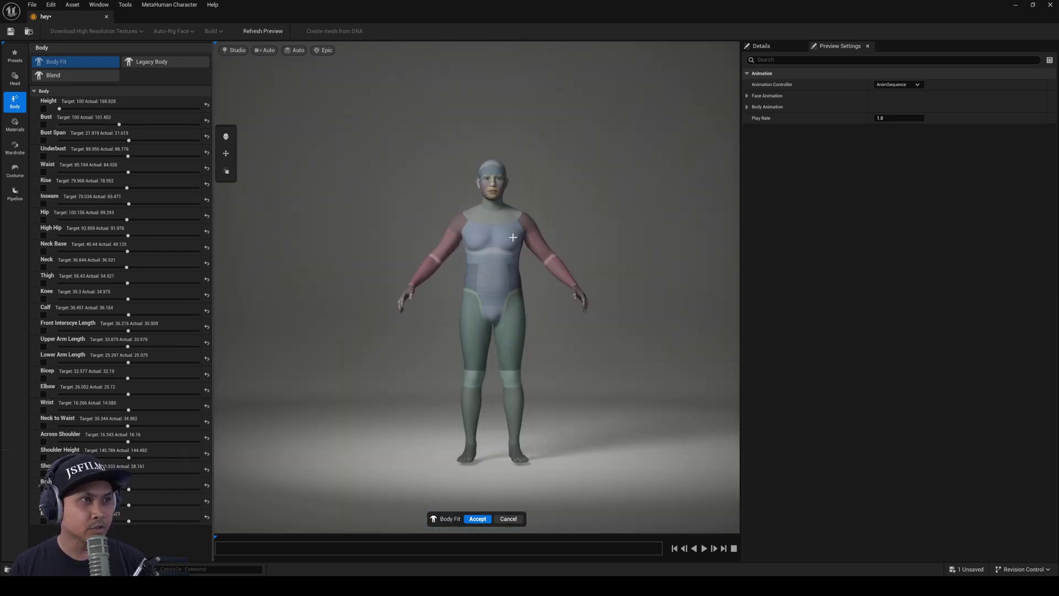
{"action": "scroll", "coordinate": [553, 239], "scroll_direction": "up", "scroll_amount": 2}
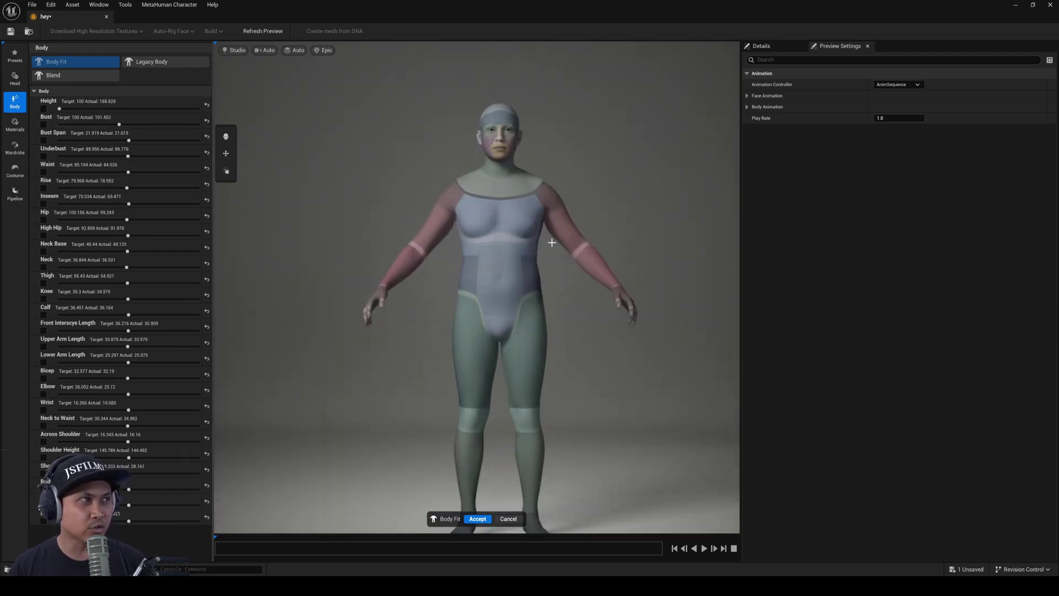
{"action": "scroll", "coordinate": [552, 243], "scroll_direction": "down", "scroll_amount": 1}
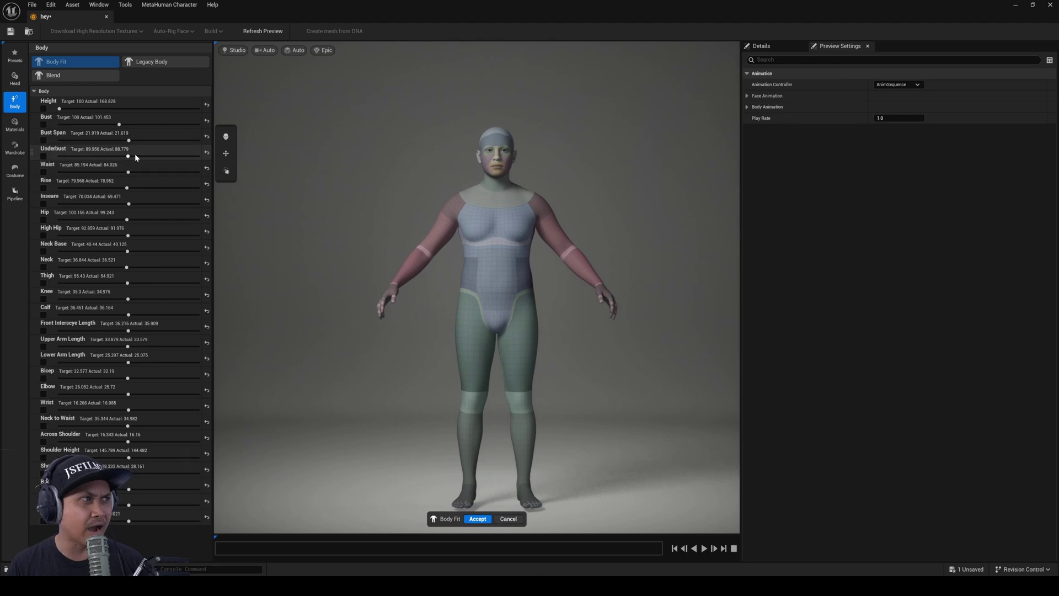
Set the bust span and underbust targets to 100
{"action": "left_click", "coordinate": [207, 136]}
{"action": "left_click", "coordinate": [207, 153]}
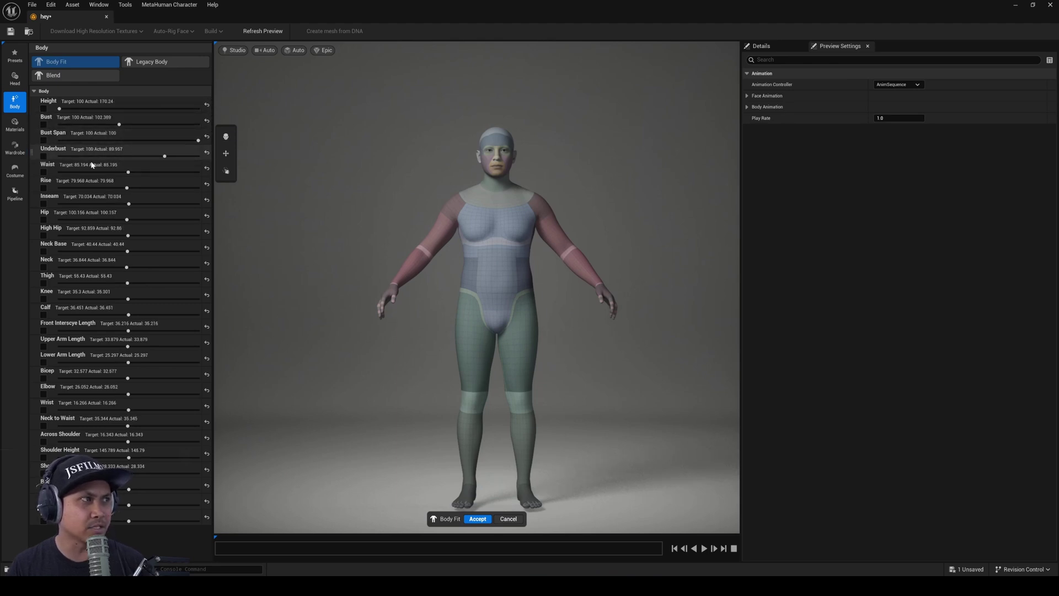
{"action": "scroll", "coordinate": [468, 313], "scroll_direction": "up", "scroll_amount": 2}
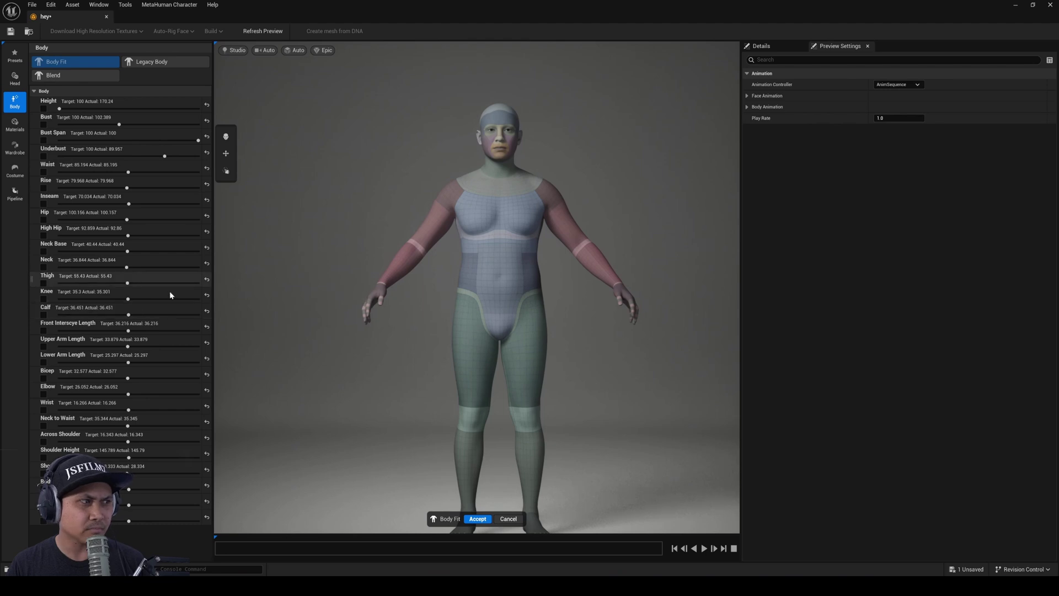
Constrain the bicep measurement and raise its target to the maximum of 41.509
{"action": "left_click", "coordinate": [44, 378]}
{"action": "left_click_drag", "start_coordinate": [133, 378], "coordinate": [596, 375]}
{"action": "scroll", "coordinate": [564, 257], "scroll_direction": "up", "scroll_amount": 4}
{"action": "middle_click_drag", "start_coordinate": [574, 251], "coordinate": [586, 251]}
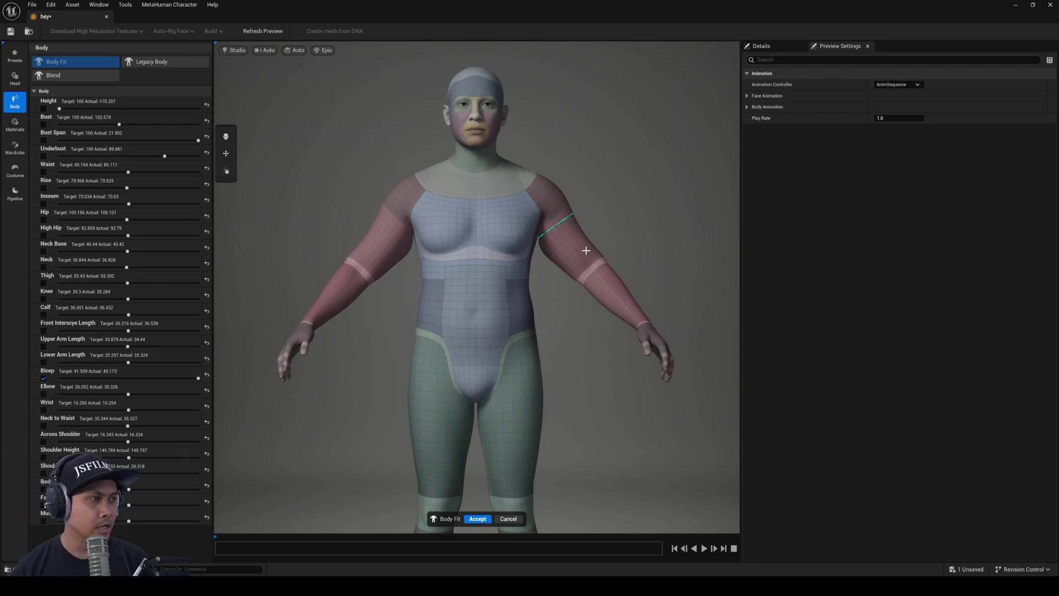
{"action": "left_click_drag", "start_coordinate": [198, 377], "coordinate": [278, 386]}
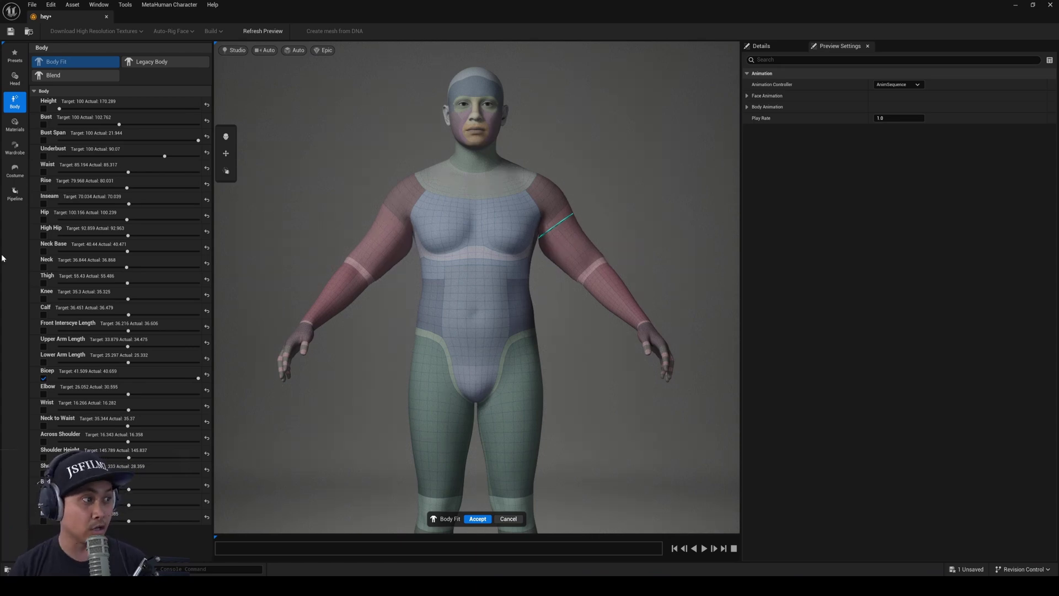
Try the elbow target at its maximum of 32.476, and release both the elbow and bicep constraints
{"action": "left_click_drag", "start_coordinate": [127, 393], "coordinate": [215, 394]}
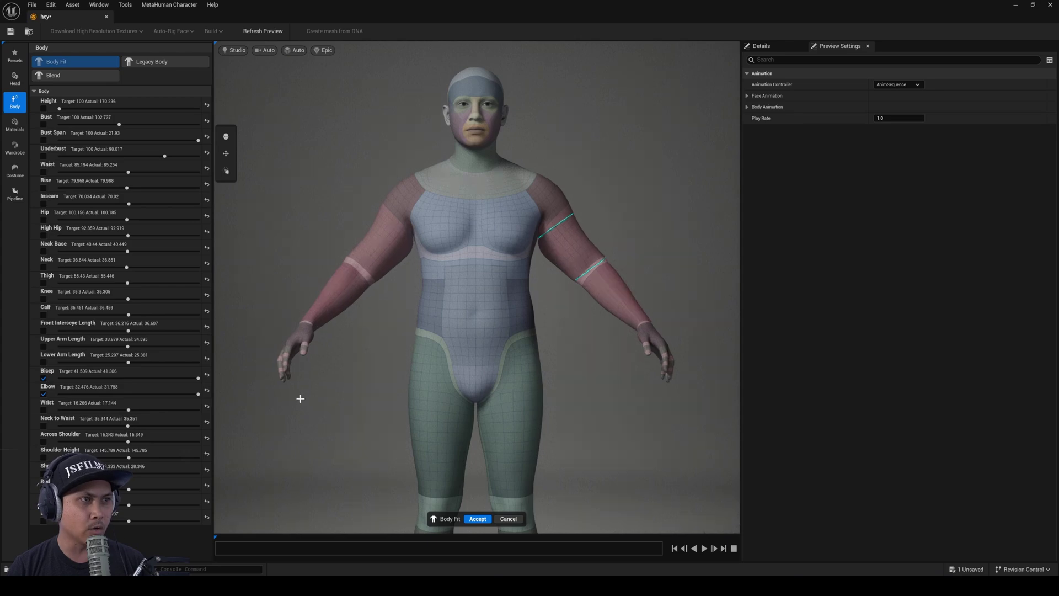
{"action": "left_click", "coordinate": [43, 394]}
{"action": "left_click", "coordinate": [43, 378]}
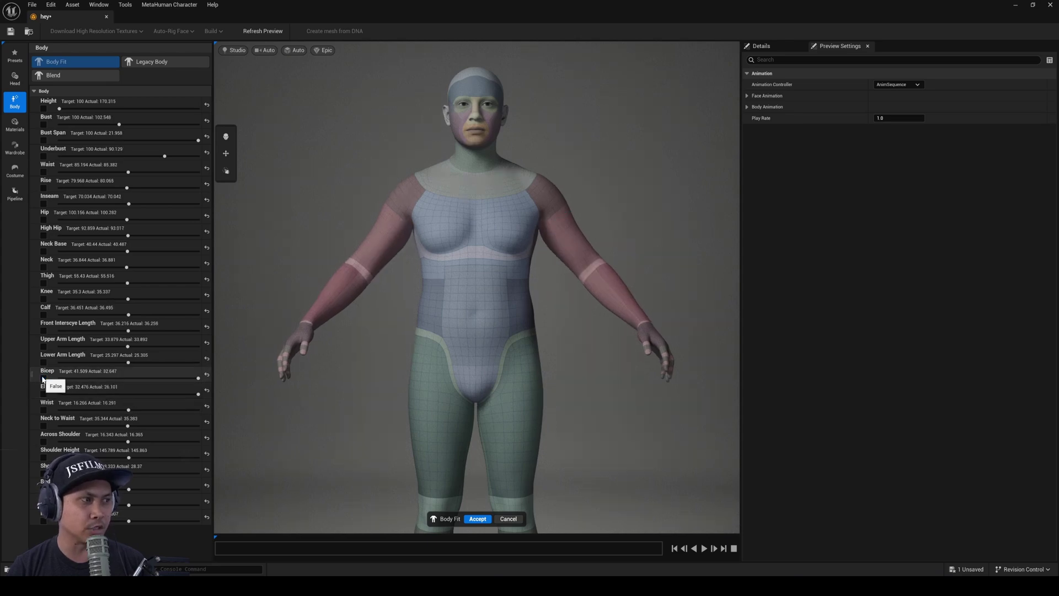
Lower the body's fat and raise its muscularity to the maximum
{"action": "left_click_drag", "start_coordinate": [130, 505], "coordinate": [72, 505]}
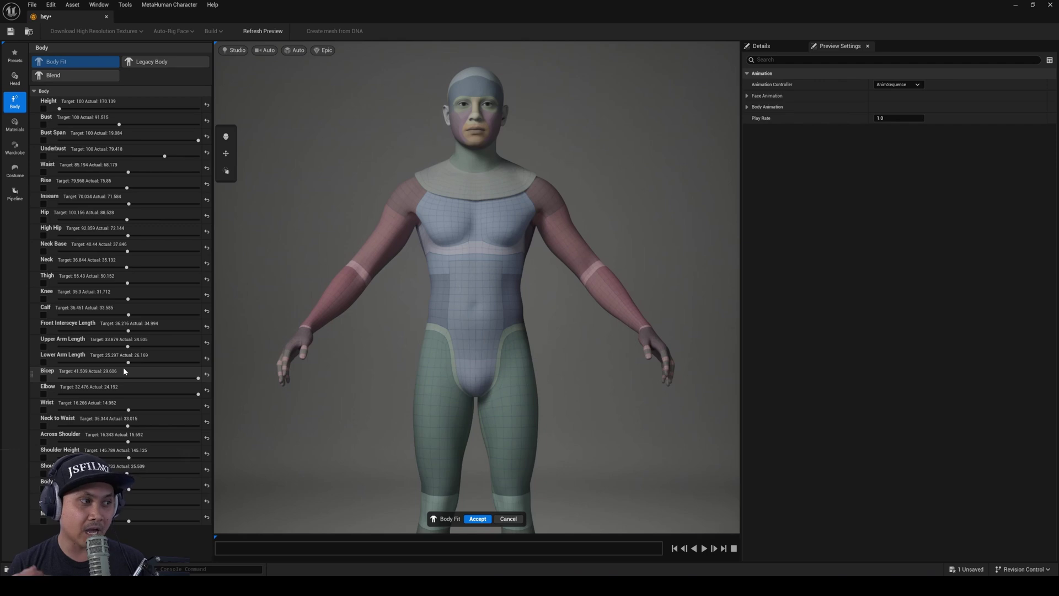
{"action": "left_click_drag", "start_coordinate": [128, 521], "coordinate": [302, 520]}
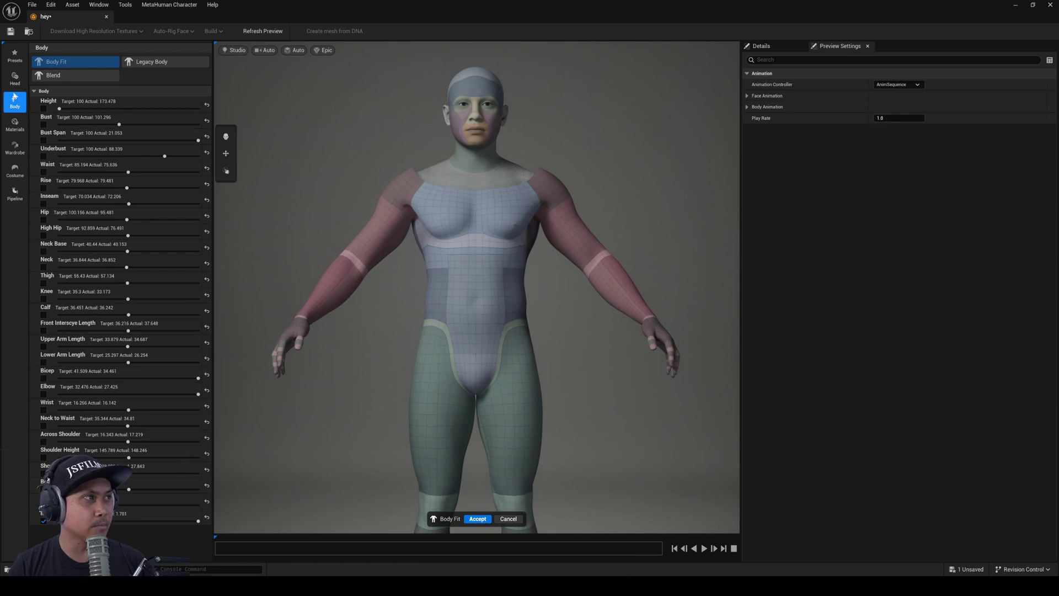
Look over the options of the head's Blend and Sculpt tools
{"action": "left_click", "coordinate": [15, 78]}
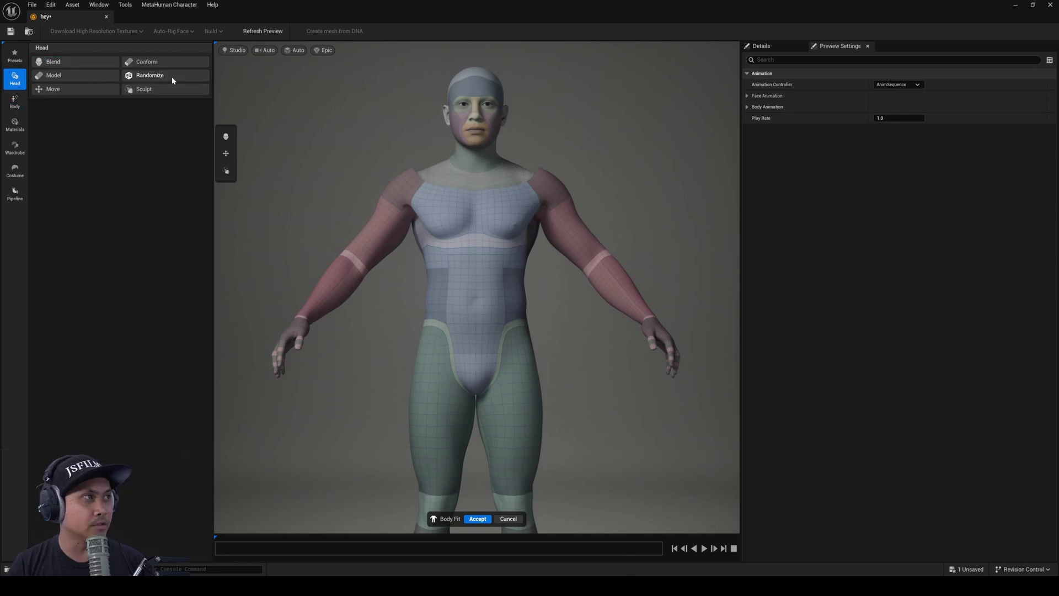
{"action": "left_click", "coordinate": [64, 61]}
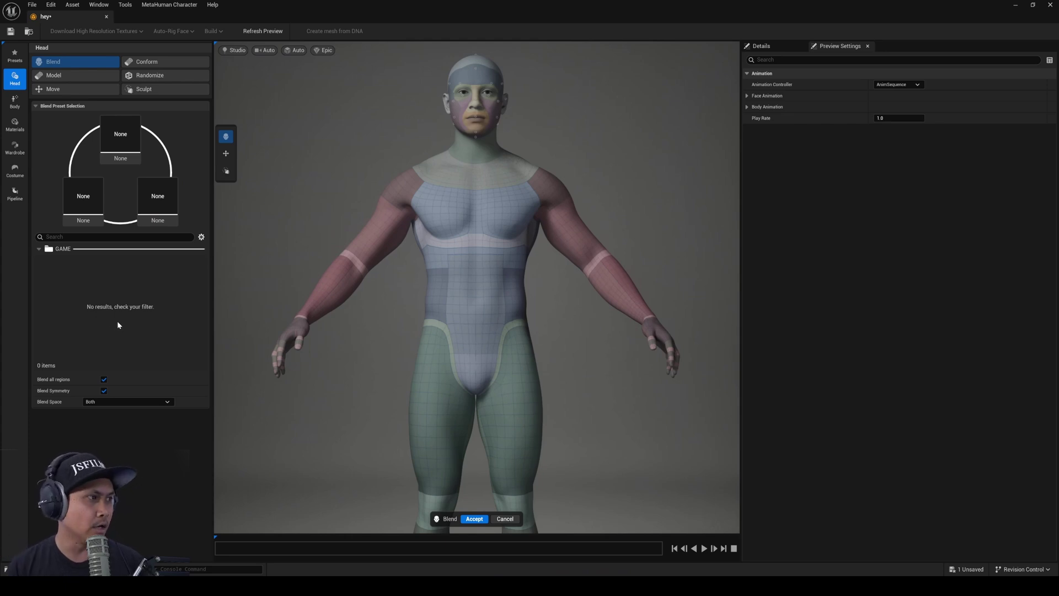
{"action": "left_click", "coordinate": [149, 90]}
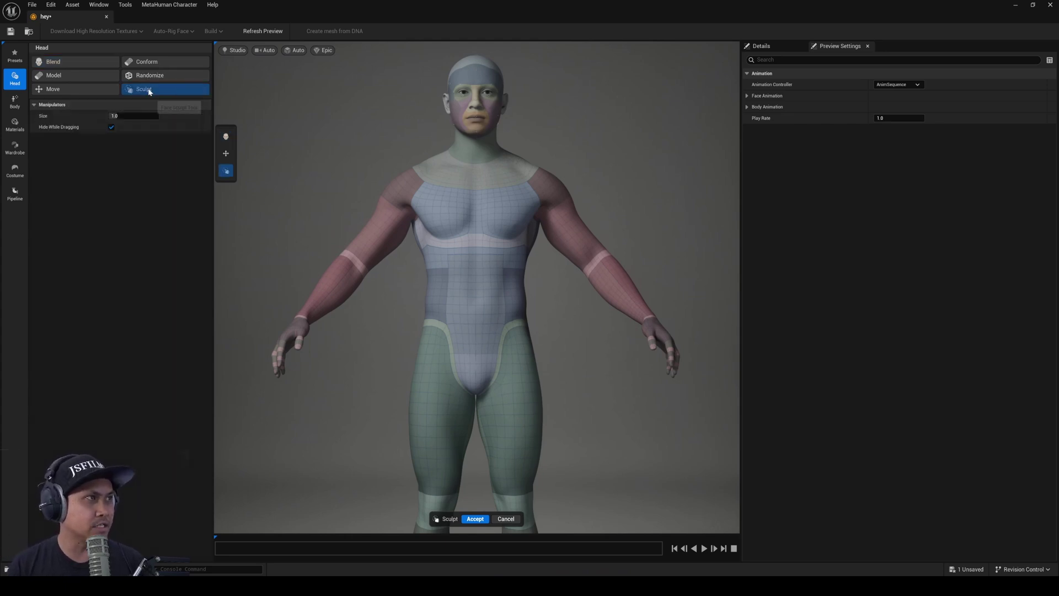
{"action": "left_click", "coordinate": [146, 78]}
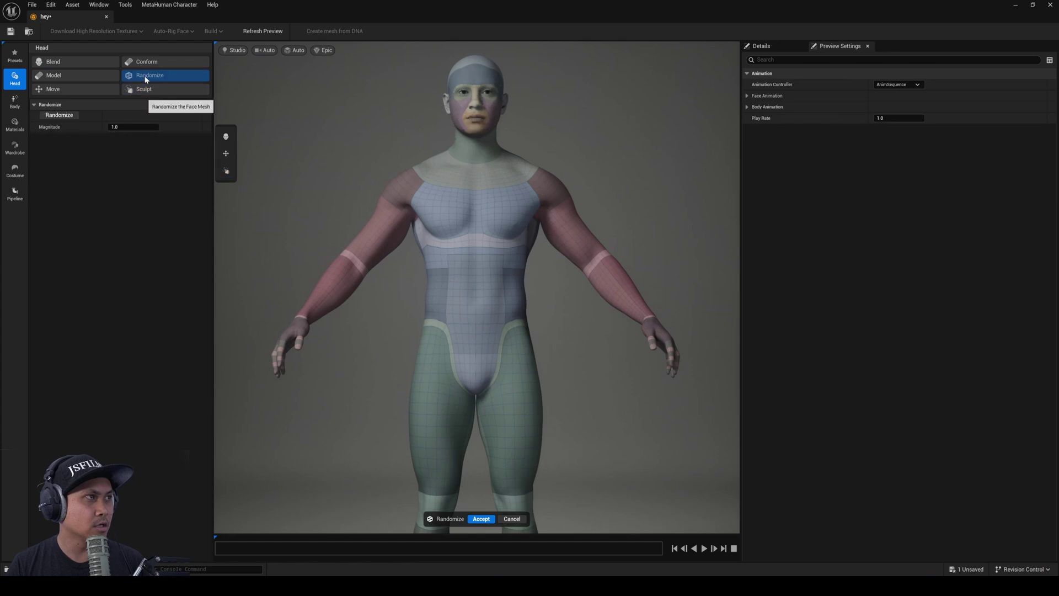
{"action": "scroll", "coordinate": [530, 84], "scroll_direction": "up", "scroll_amount": 3}
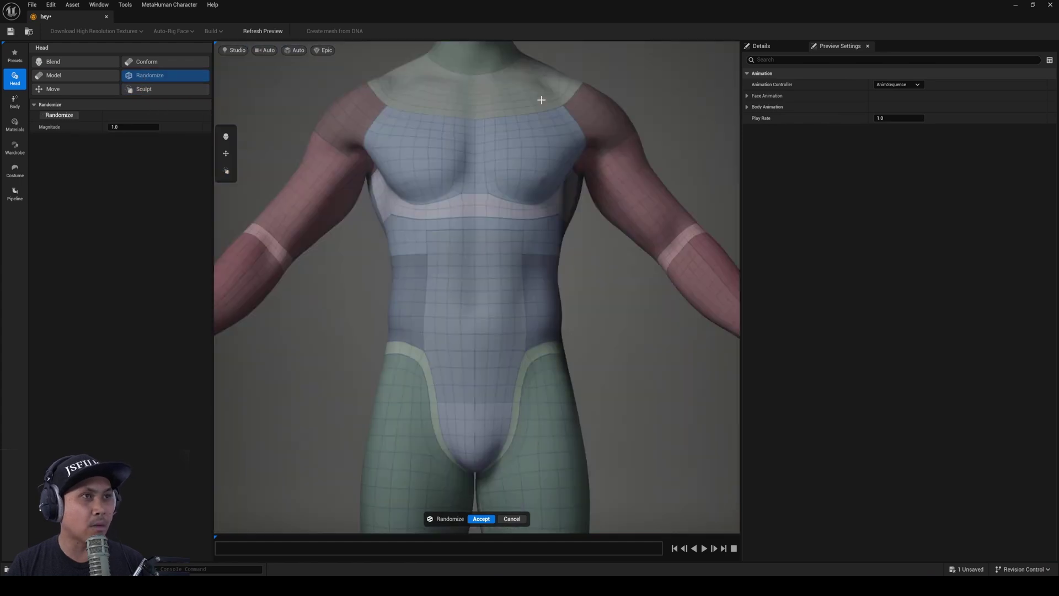
{"action": "middle_click_drag", "start_coordinate": [541, 97], "coordinate": [547, 172]}
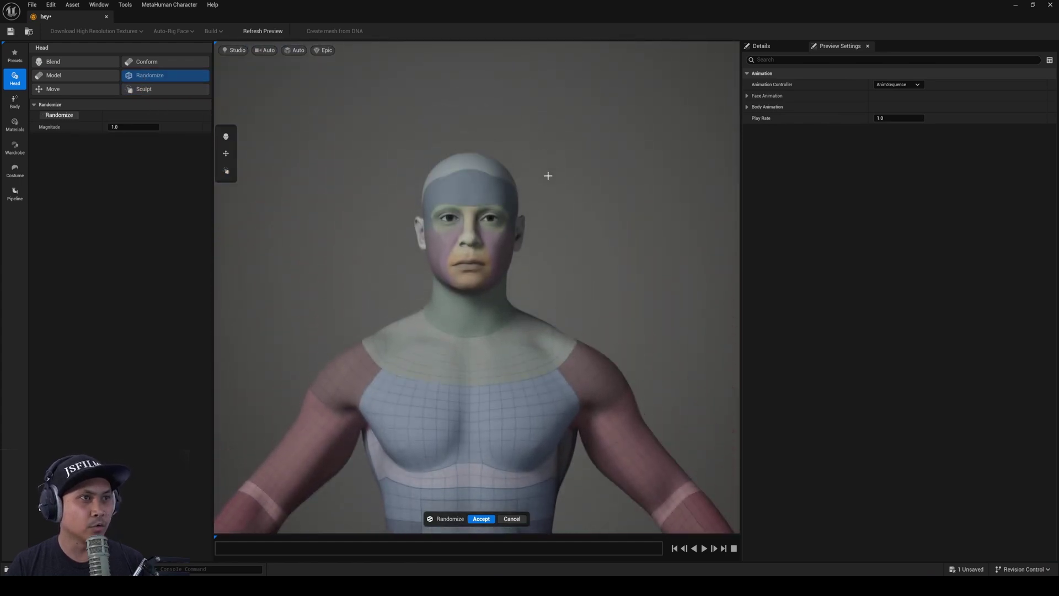
{"action": "scroll", "coordinate": [552, 173], "scroll_direction": "up", "scroll_amount": 5}
{"action": "scroll", "coordinate": [551, 173], "scroll_direction": "down", "scroll_amount": 4}
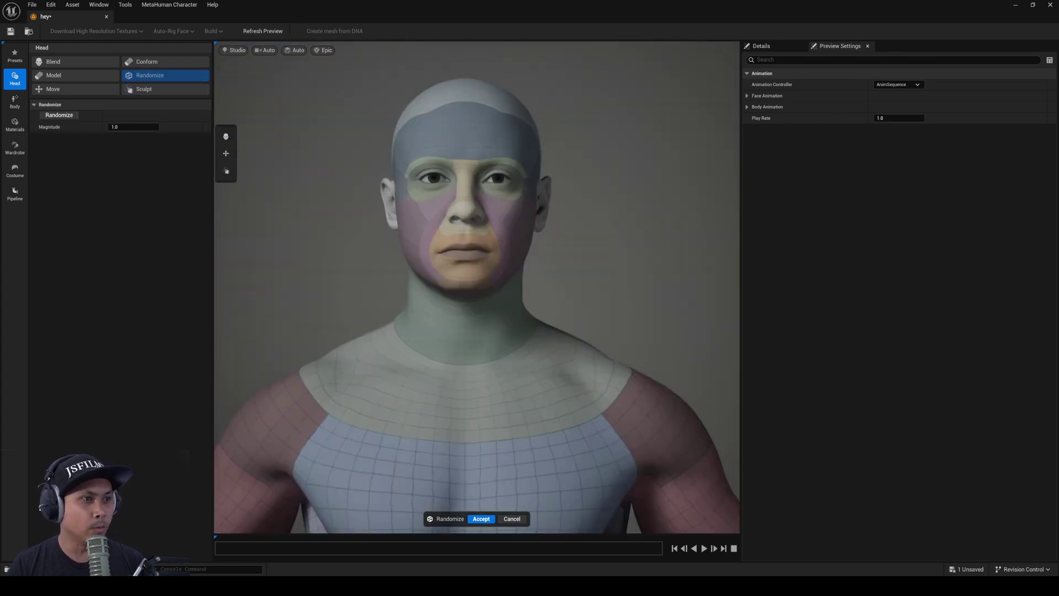
{"action": "left_click", "coordinate": [512, 519]}
{"action": "left_click", "coordinate": [159, 77]}
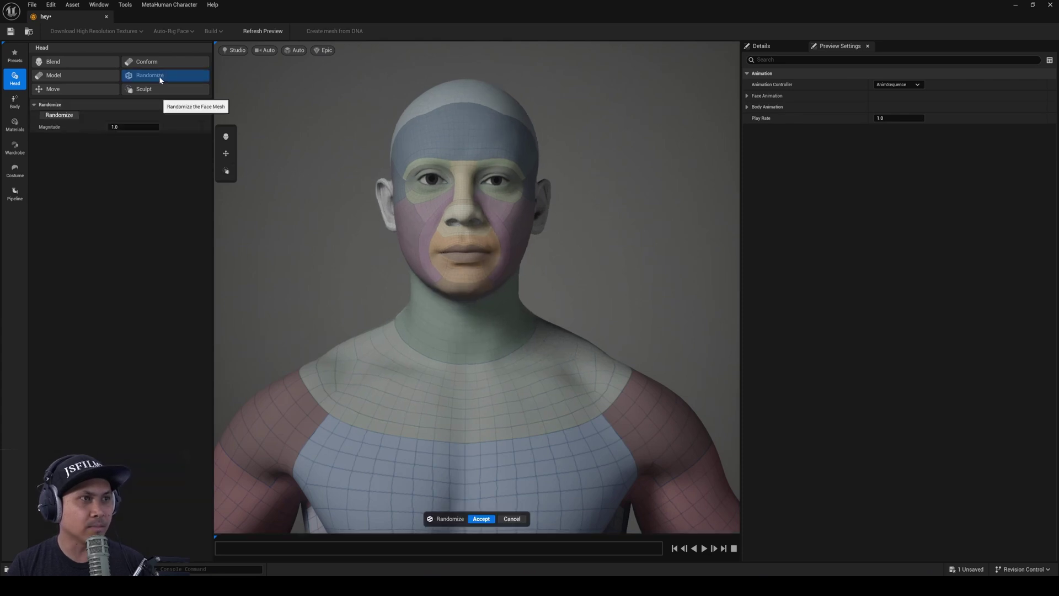
{"action": "left_click", "coordinate": [512, 519]}
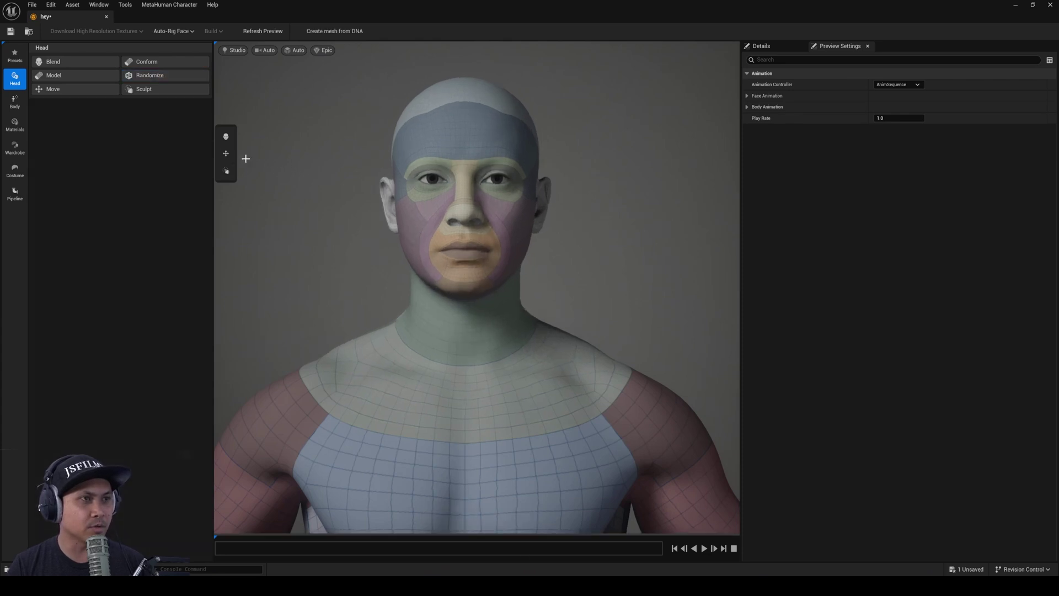
{"action": "left_click", "coordinate": [174, 75]}
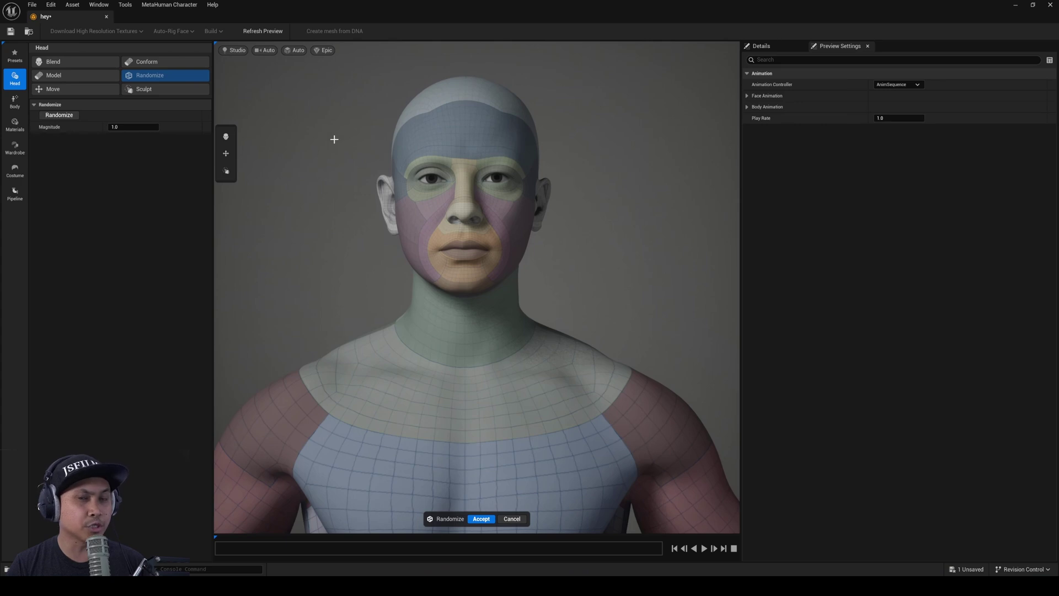
Start the face Sculpt tool and examine its control points around the head from several angles
{"action": "left_click", "coordinate": [173, 90]}
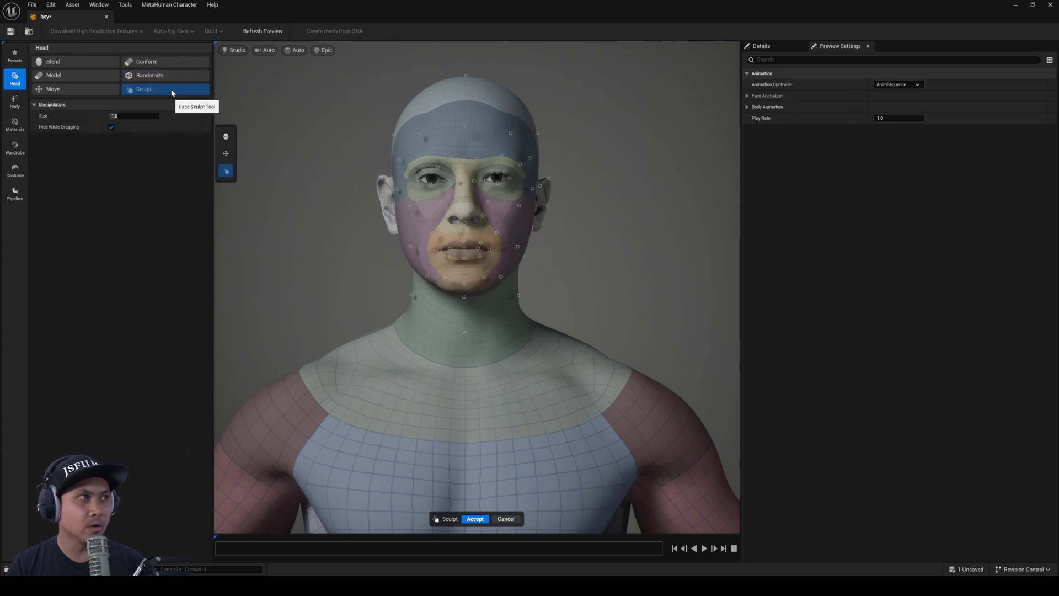
{"action": "left_click_drag", "start_coordinate": [591, 203], "coordinate": [558, 197], "text": "alt"}
{"action": "right_click_drag", "start_coordinate": [558, 197], "coordinate": [617, 199]}
{"action": "left_click_drag", "start_coordinate": [601, 242], "coordinate": [635, 252], "text": "alt"}
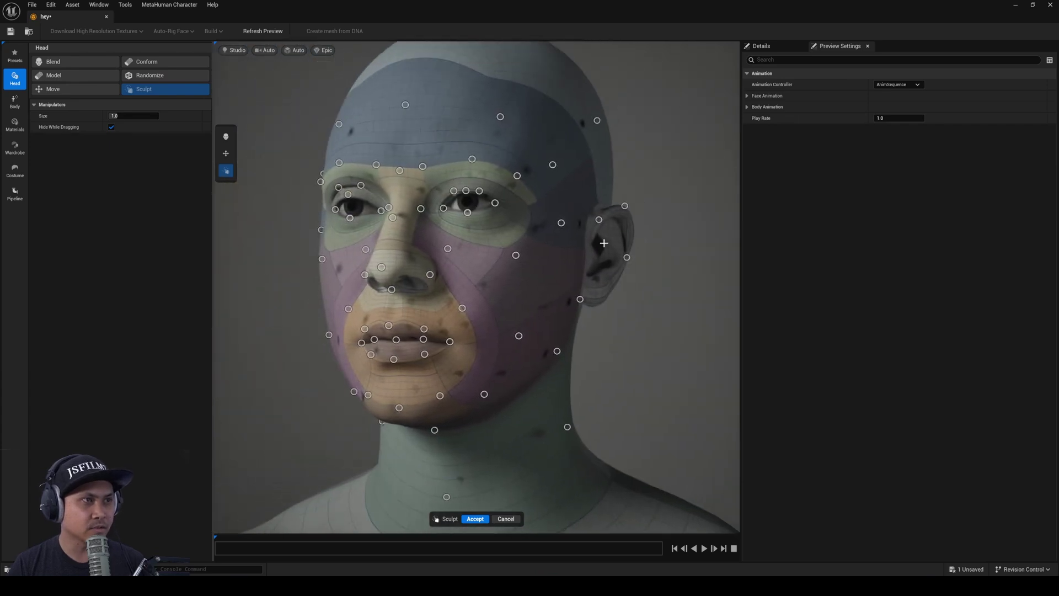
{"action": "middle_click_drag", "start_coordinate": [601, 243], "coordinate": [602, 298], "text": "alt"}
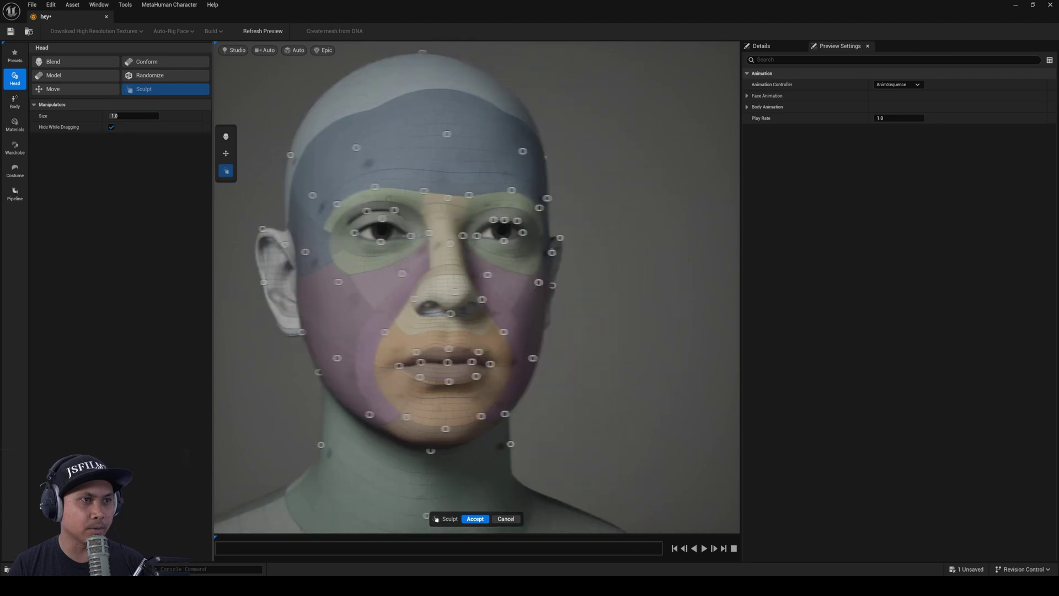
Set the face animation preview to Template Animation with the Amaze A template
{"action": "left_click", "coordinate": [800, 97]}
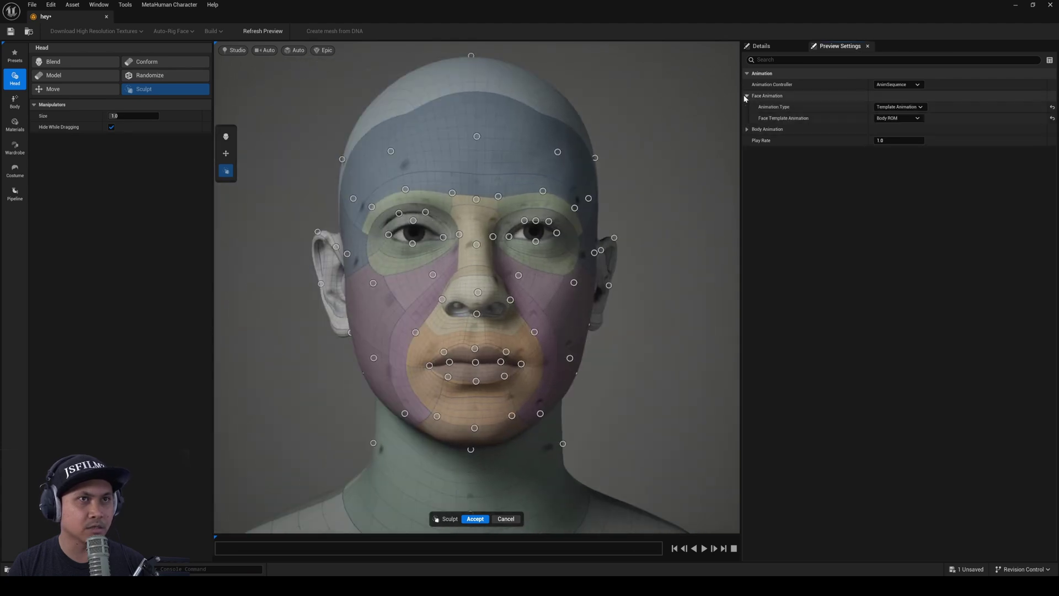
{"action": "left_click", "coordinate": [913, 108]}
{"action": "left_click", "coordinate": [913, 108]}
{"action": "left_click", "coordinate": [906, 118]}
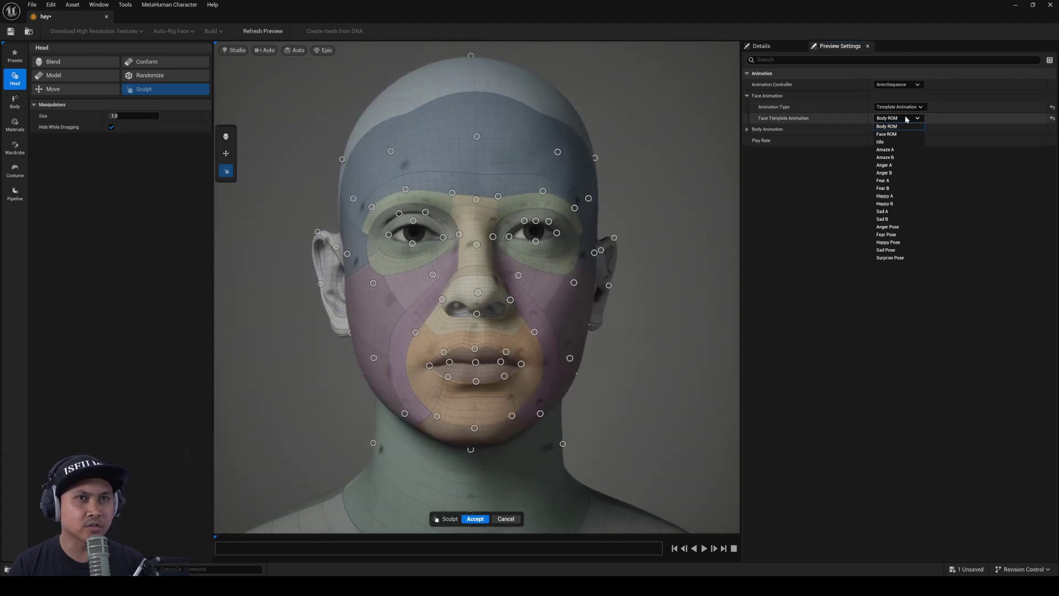
{"action": "left_click", "coordinate": [908, 118]}
{"action": "left_click", "coordinate": [910, 108]}
{"action": "left_click", "coordinate": [906, 116]}
{"action": "left_click", "coordinate": [917, 108]}
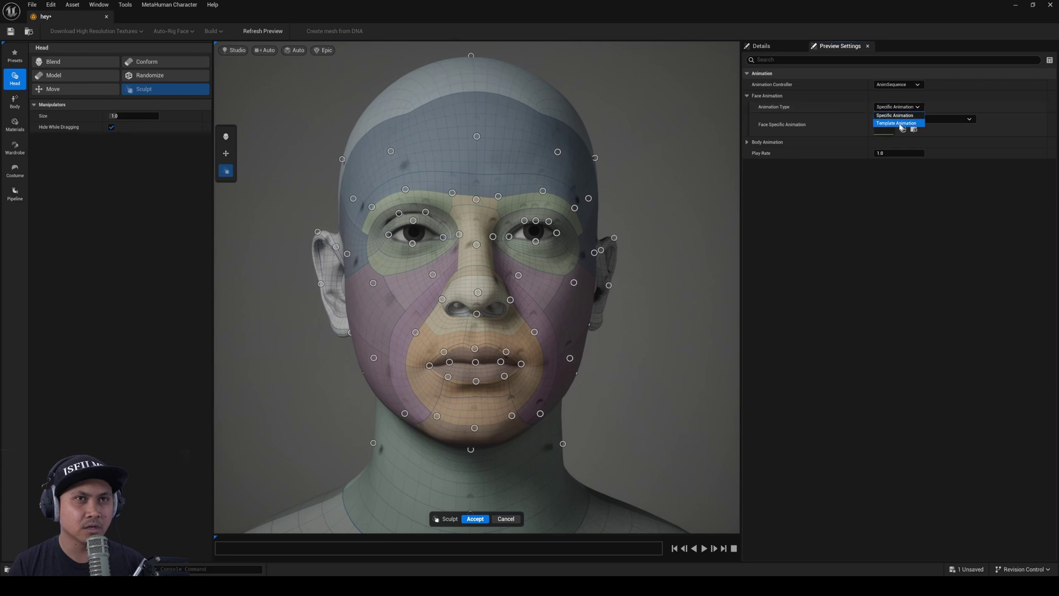
{"action": "left_click", "coordinate": [903, 124]}
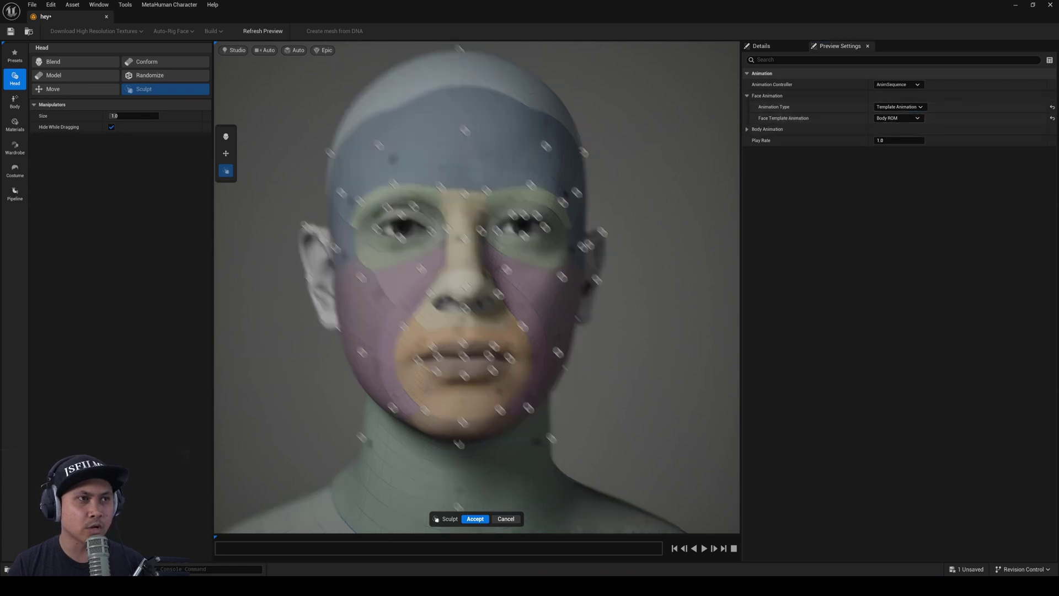
{"action": "left_click", "coordinate": [901, 118]}
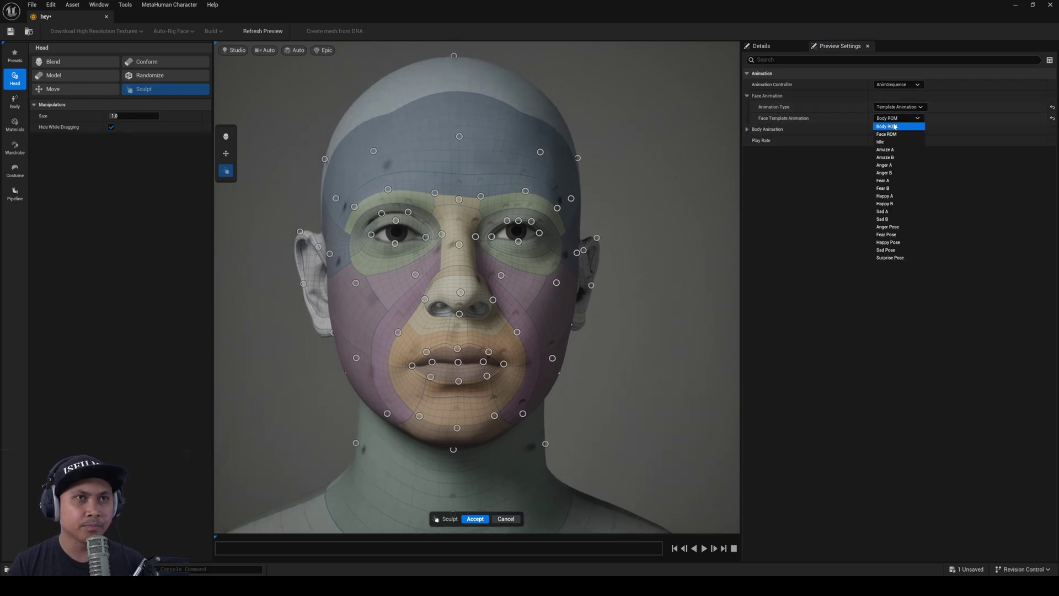
{"action": "left_click", "coordinate": [896, 153]}
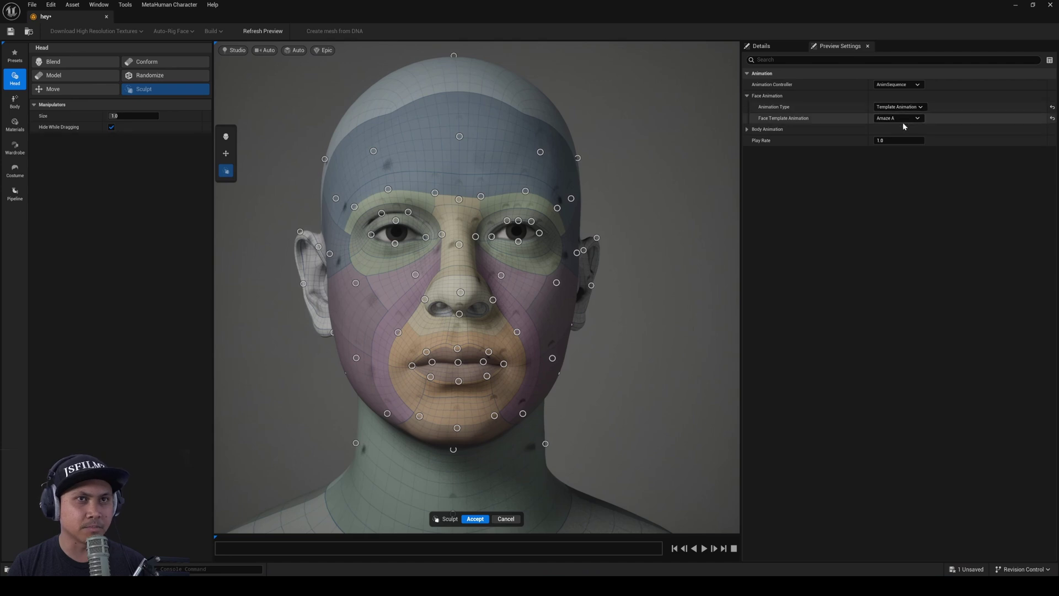
Cancel face sculpting and play the face animation preview
{"action": "left_click", "coordinate": [505, 518]}
{"action": "left_click", "coordinate": [704, 548]}
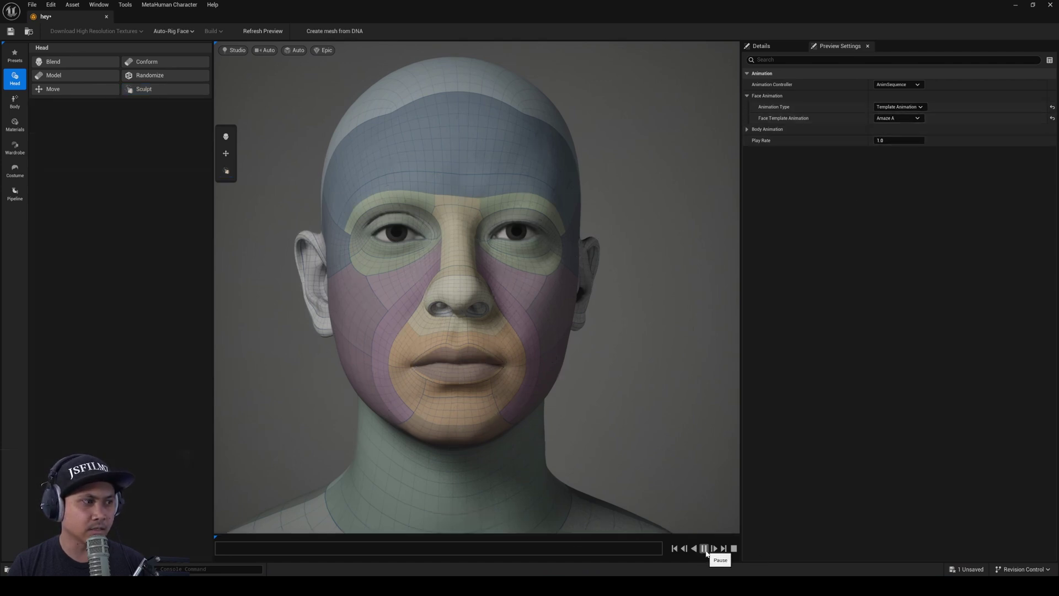
Set the face template animation to Fear B and check the head's Conform options, closing them with acceptance
{"action": "left_click", "coordinate": [896, 118]}
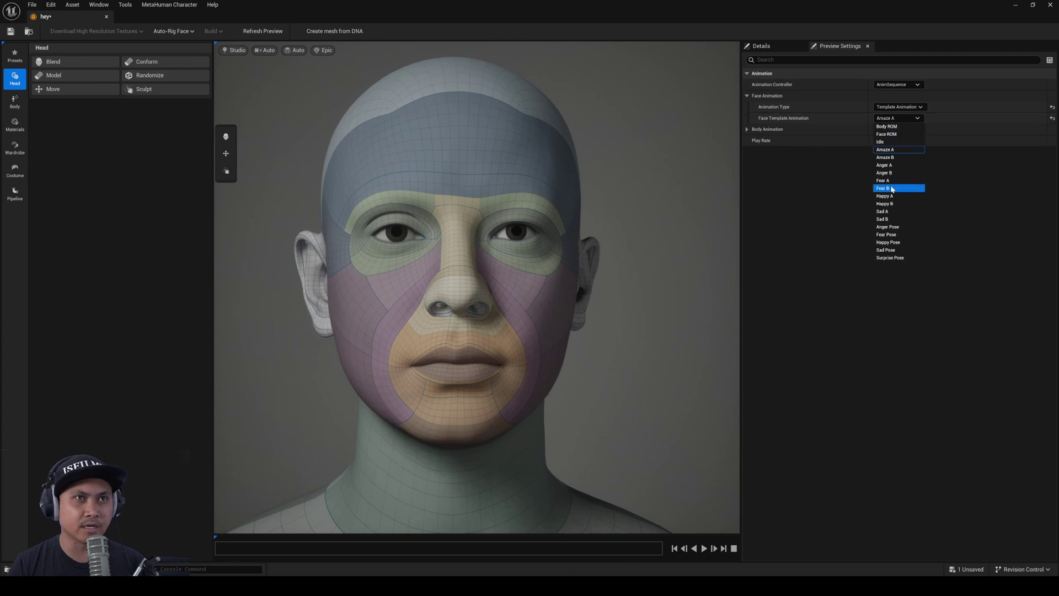
{"action": "left_click", "coordinate": [893, 189]}
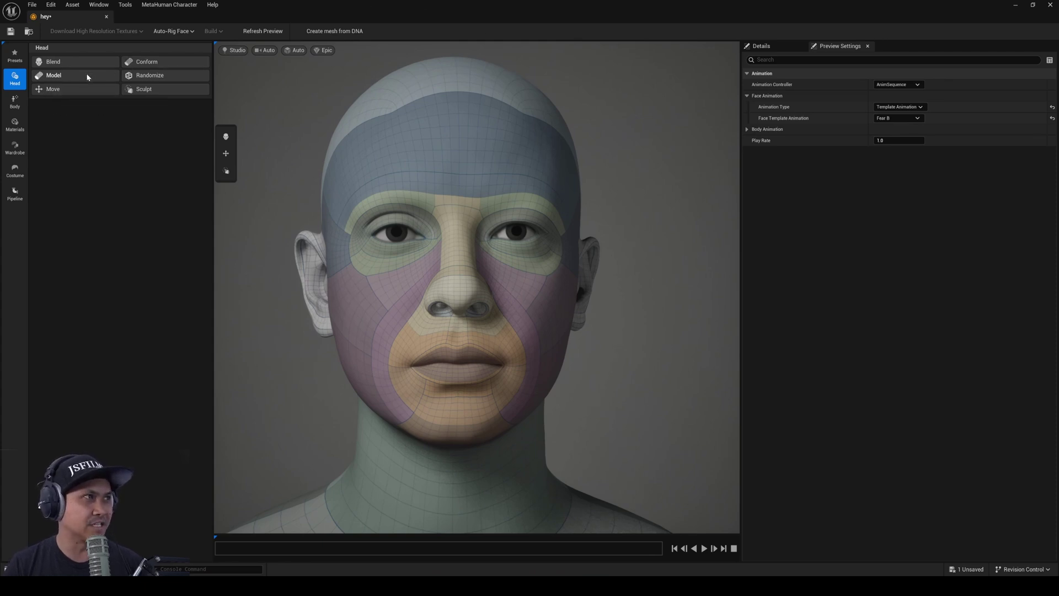
{"action": "left_click", "coordinate": [131, 65]}
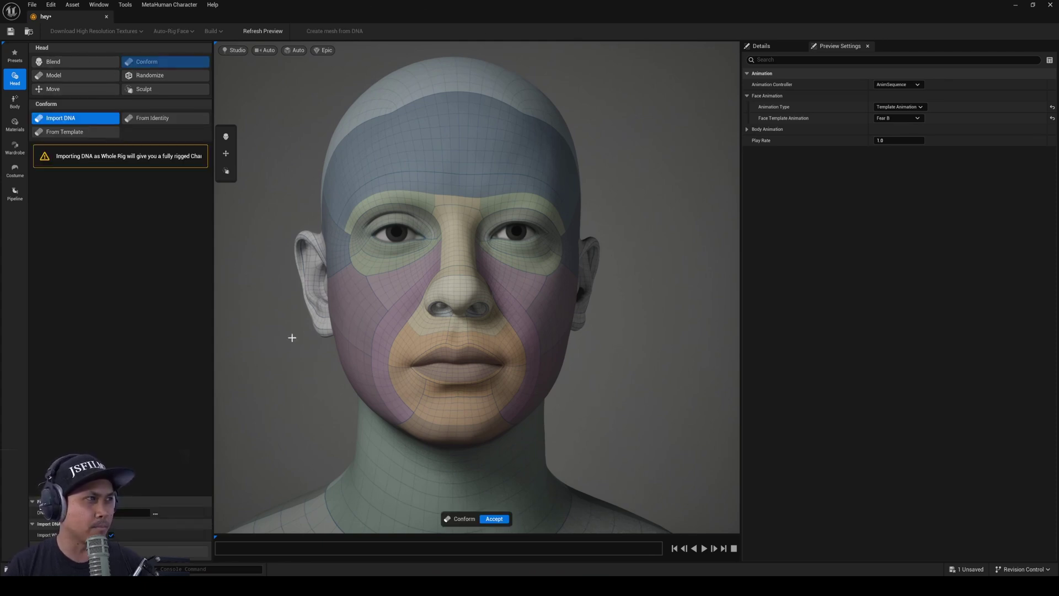
{"action": "left_click", "coordinate": [494, 518]}
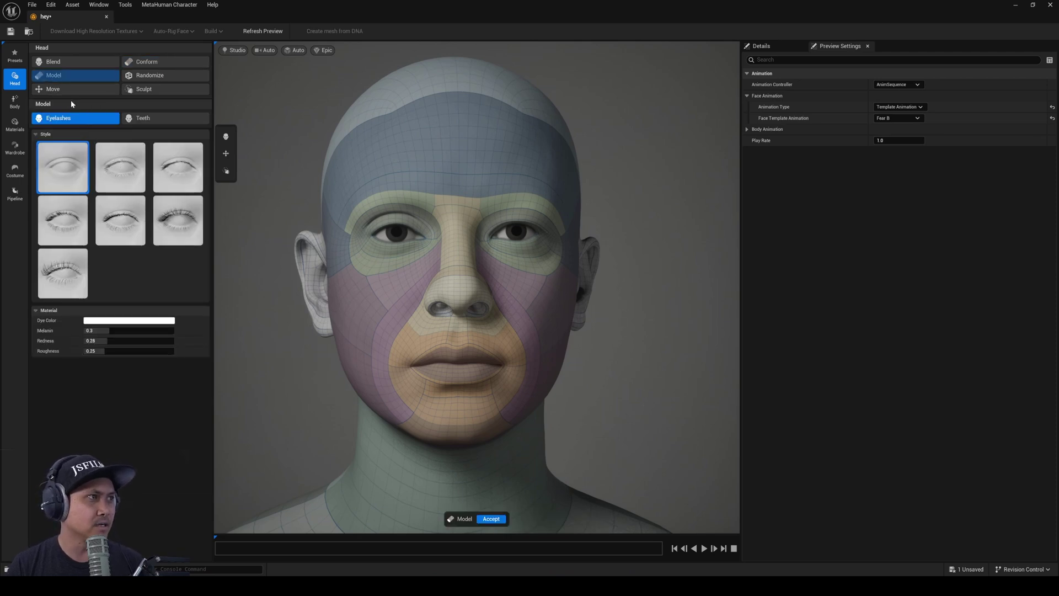
Set the teeth color of the head model to full white with a value of 1.0
{"action": "left_click", "coordinate": [139, 121]}
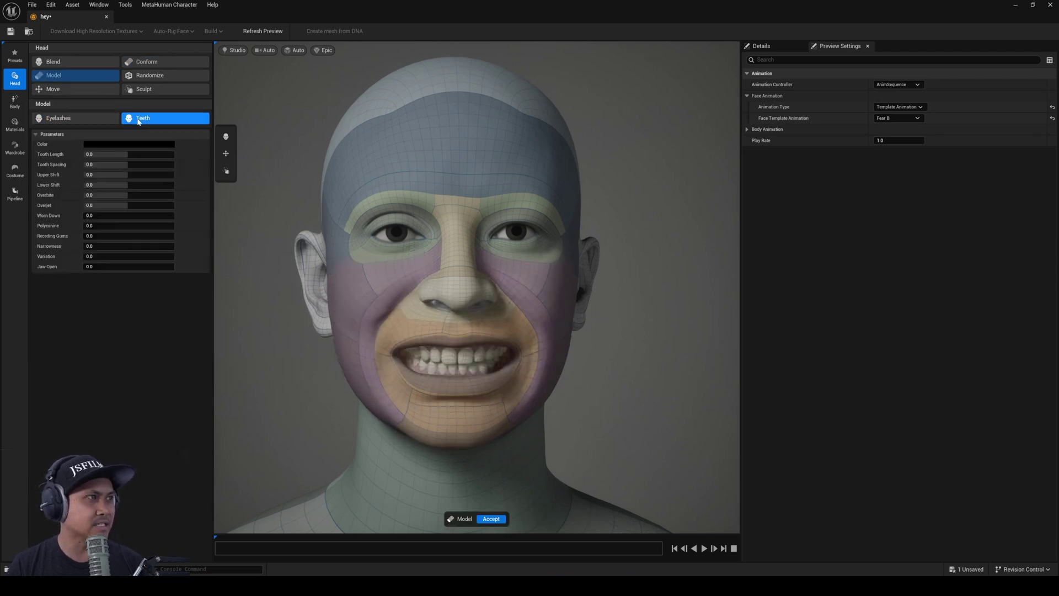
{"action": "middle_click_drag", "start_coordinate": [473, 378], "coordinate": [478, 350], "text": "alt"}
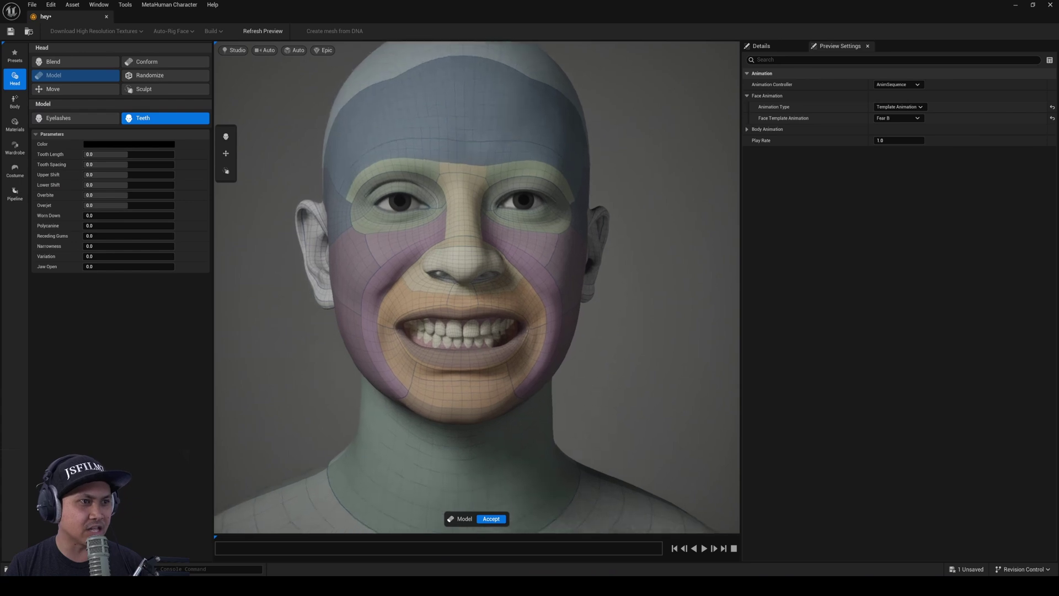
{"action": "right_click_drag", "start_coordinate": [474, 377], "coordinate": [524, 377], "text": "alt"}
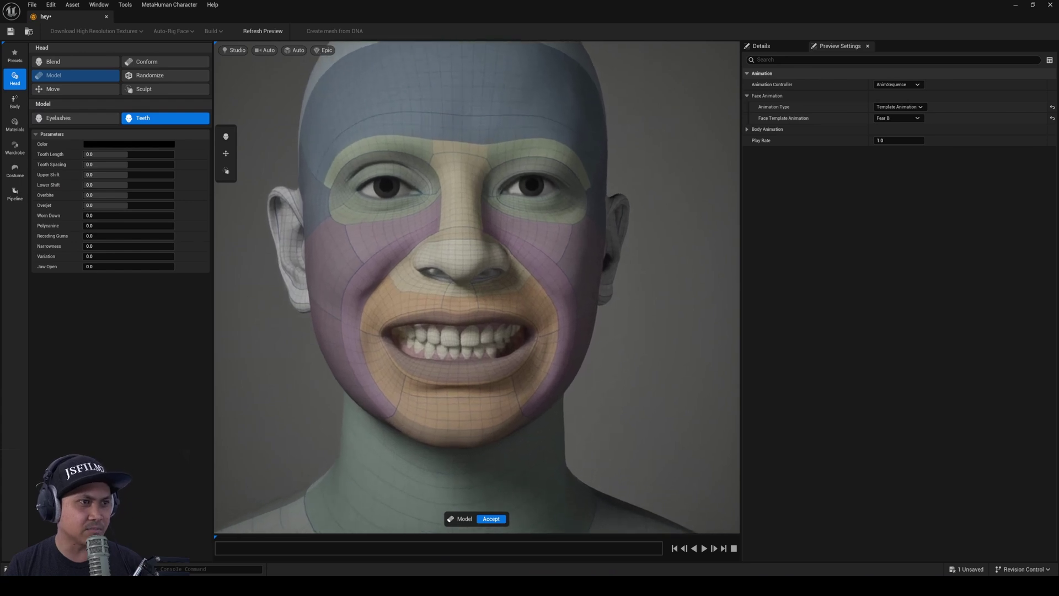
{"action": "left_click", "coordinate": [133, 144]}
{"action": "left_click_drag", "start_coordinate": [258, 224], "coordinate": [256, 103]}
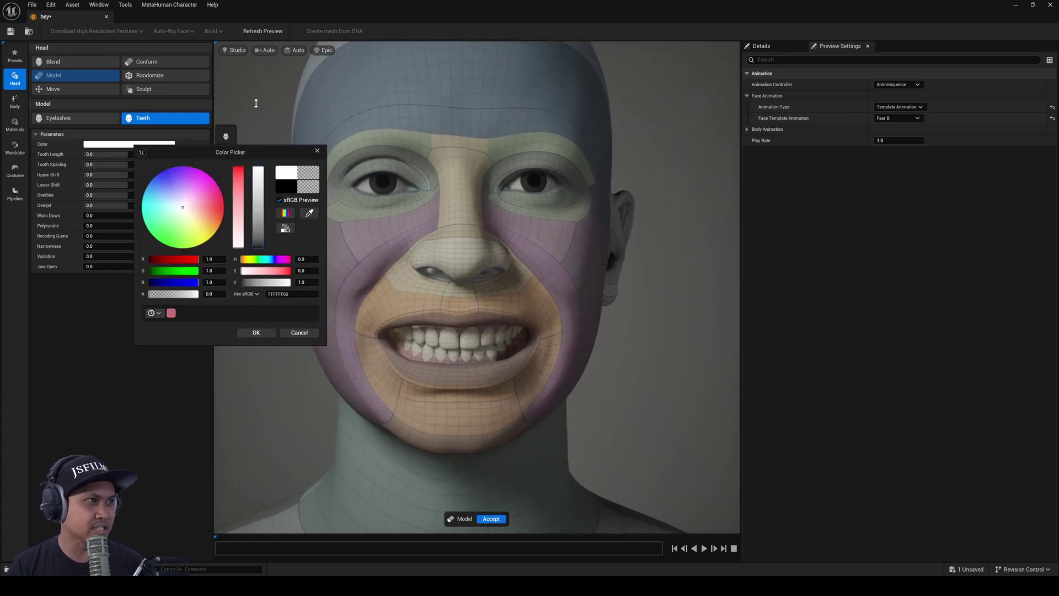
{"action": "left_click", "coordinate": [263, 332]}
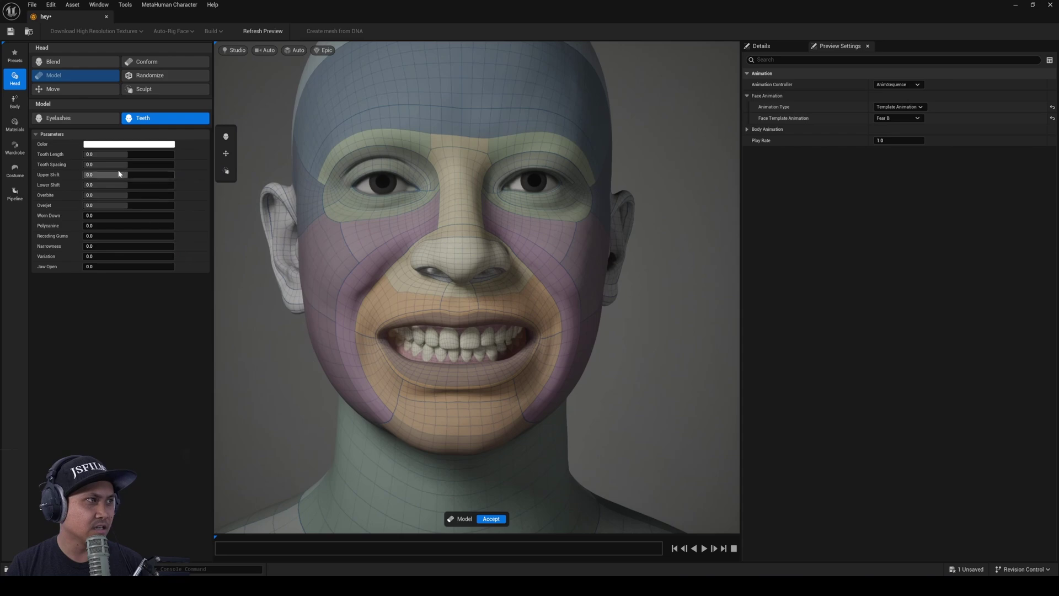
Set the teeth's Tooth Spacing to 1.0 and Overbite to 0.98
{"action": "left_click_drag", "start_coordinate": [132, 164], "coordinate": [174, 164]}
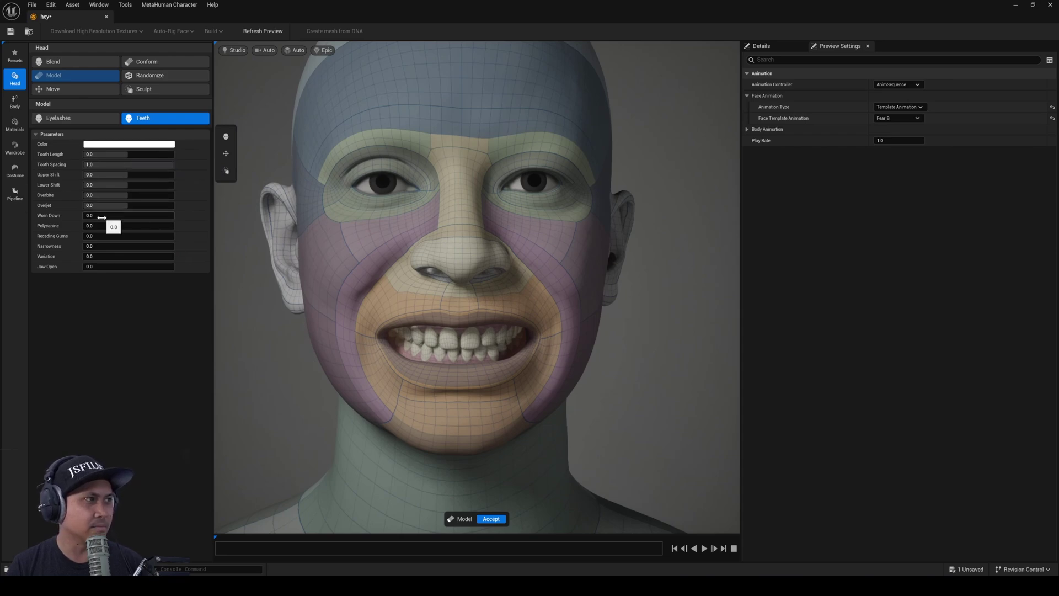
{"action": "mouse_move", "coordinate": [84, 216]}
{"action": "left_mouse_down"}
{"action": "mouse_move", "coordinate": [174, 216]}
{"action": "mouse_move", "coordinate": [84, 216]}
{"action": "left_mouse_up"}
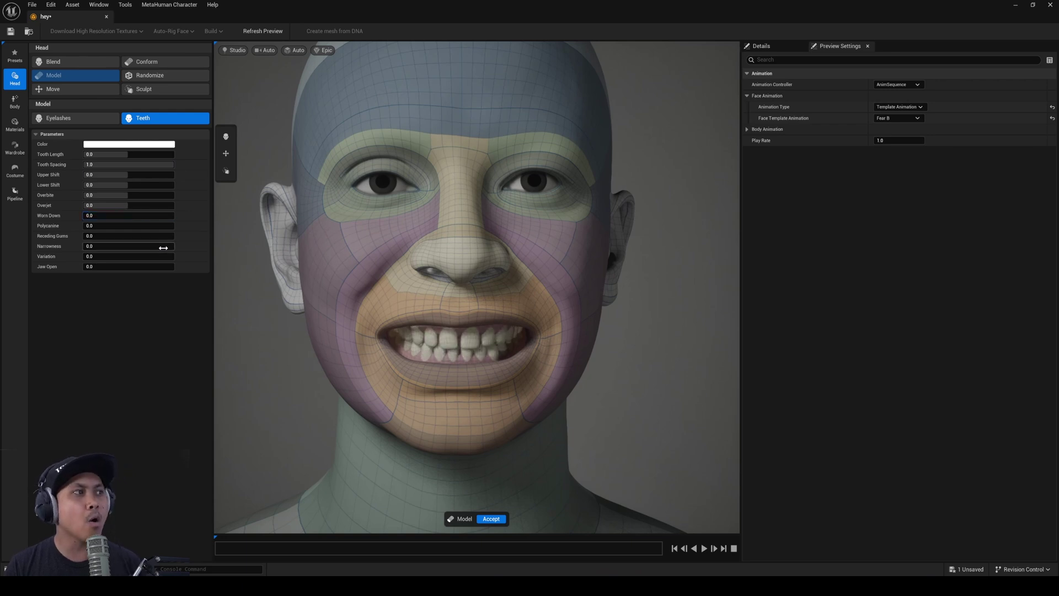
{"action": "mouse_move", "coordinate": [94, 266]}
{"action": "left_mouse_down"}
{"action": "mouse_move", "coordinate": [146, 266]}
{"action": "mouse_move", "coordinate": [88, 266]}
{"action": "left_mouse_up"}
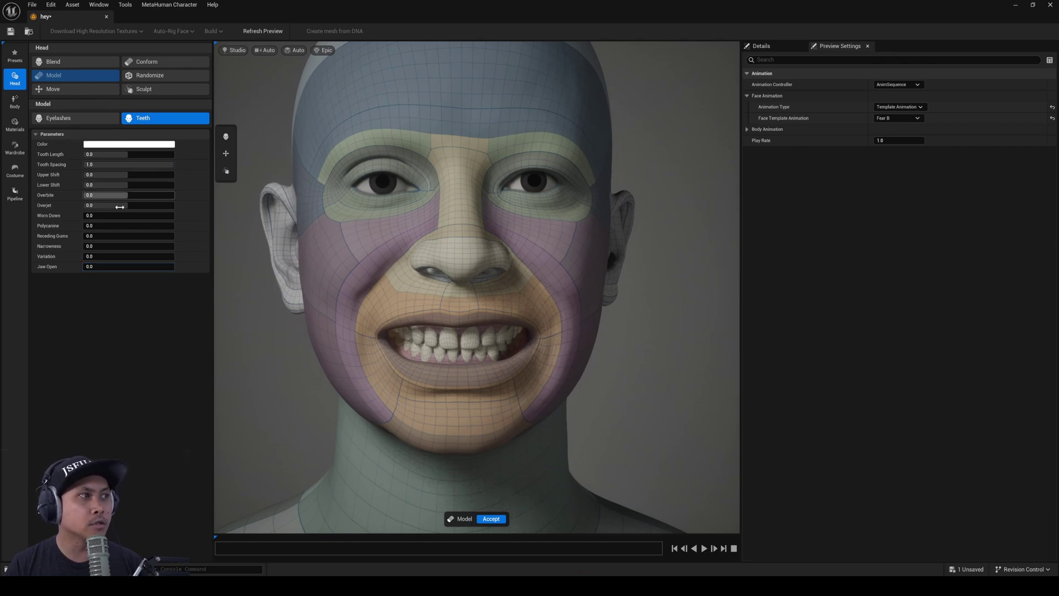
{"action": "left_click_drag", "start_coordinate": [122, 195], "coordinate": [174, 196]}
{"action": "type", "text": "1"}
{"action": "key", "text": "Return"}
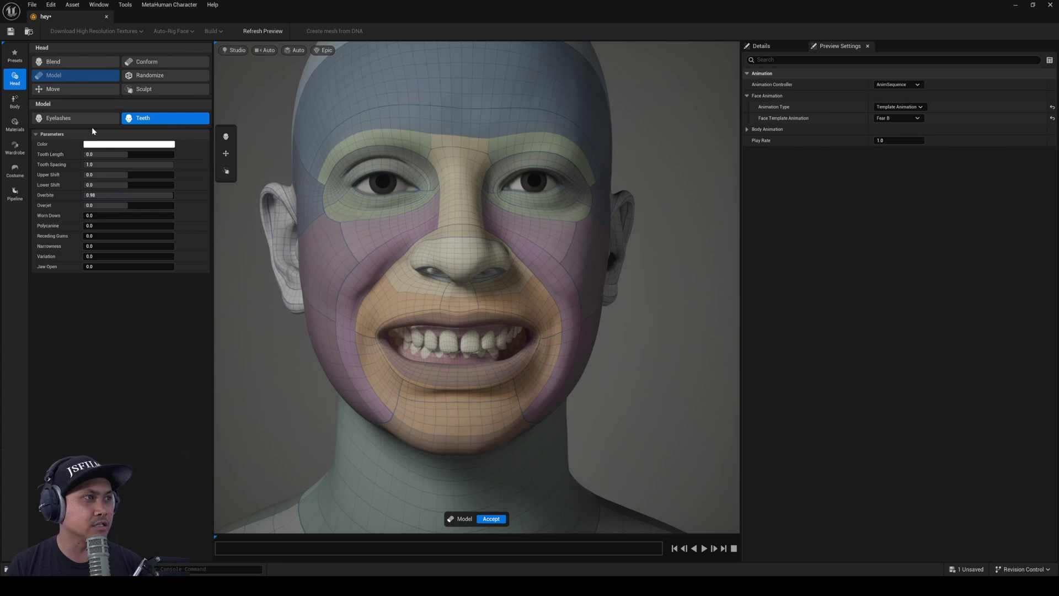
Give the head model the dense, dark eyelash style, the sixth of the seven eyelash styles
{"action": "left_click", "coordinate": [65, 119]}
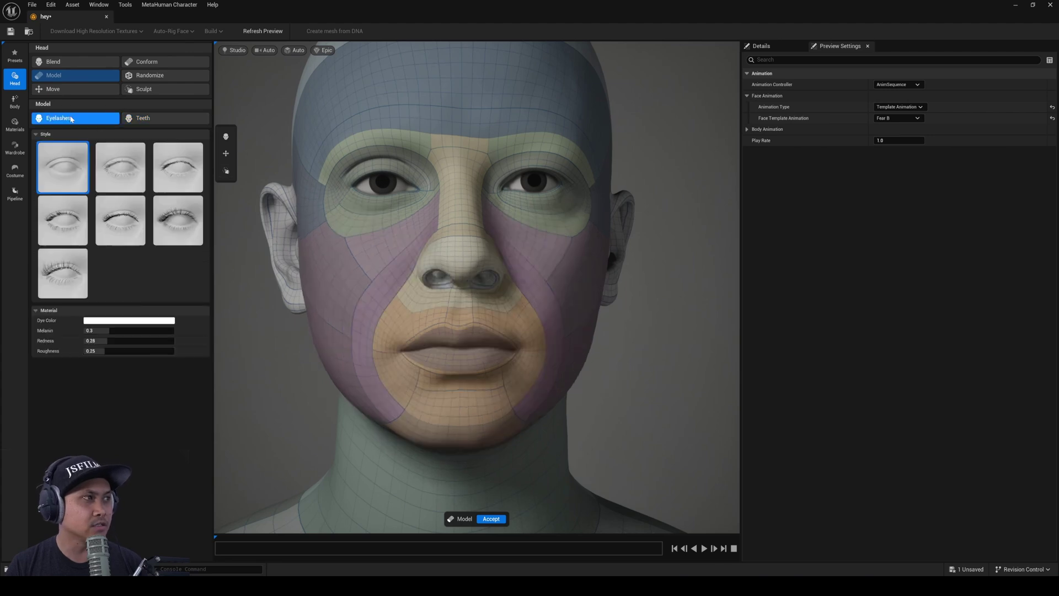
{"action": "left_click", "coordinate": [185, 233]}
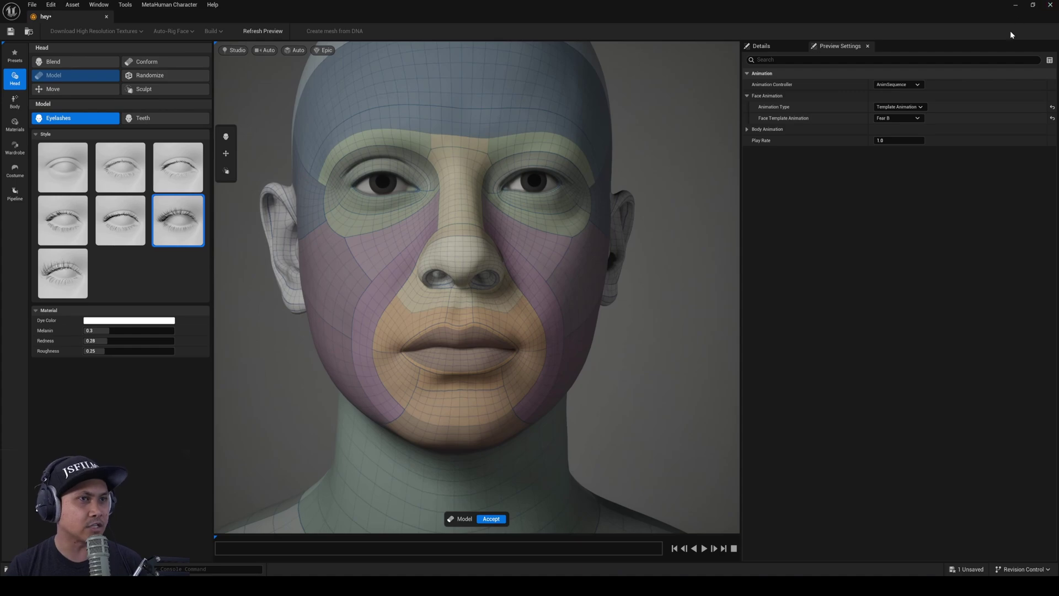
{"action": "left_click", "coordinate": [1033, 5]}
{"action": "left_click_drag", "start_coordinate": [572, 116], "coordinate": [505, 225]}
{"action": "key", "text": "w"}
{"action": "right_click_drag", "start_coordinate": [504, 222], "coordinate": [375, 218]}
{"action": "scroll", "coordinate": [505, 222], "scroll_direction": "down", "scroll_amount": 1}
{"action": "key", "text": "w"}
{"action": "right_click_drag", "start_coordinate": [560, 132], "coordinate": [759, 224]}
{"action": "scroll", "coordinate": [560, 133], "scroll_direction": "down", "scroll_amount": 3}
{"action": "key", "text": "g"}
{"action": "key", "text": "w"}
{"action": "scroll", "coordinate": [560, 133], "scroll_direction": "down", "scroll_amount": 2}
{"action": "left_click", "coordinate": [773, 235]}
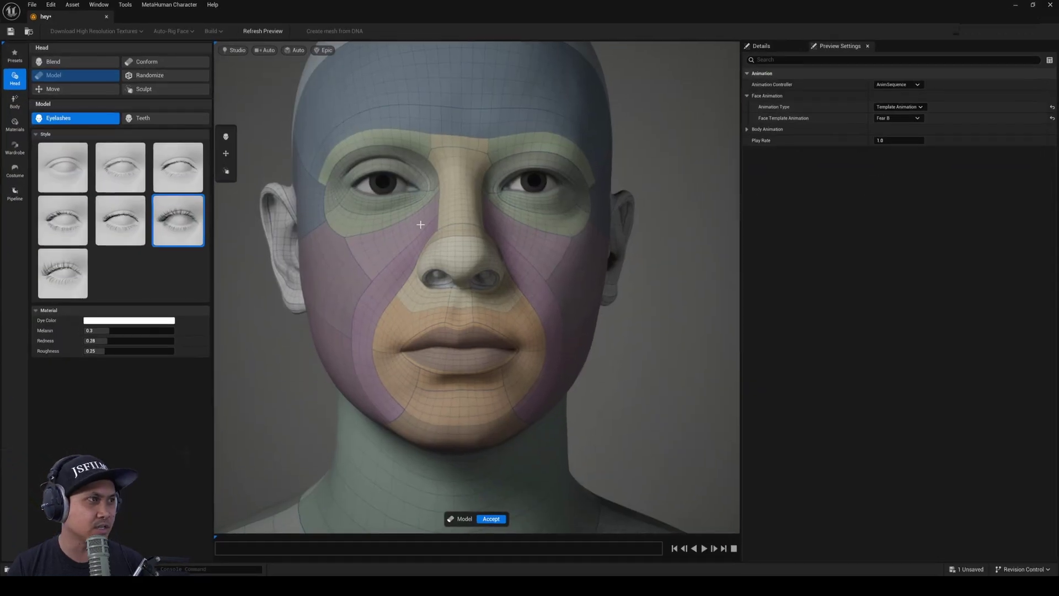
Look over the Body Fit measurements and the Makeup and Eyes material options
{"action": "left_click", "coordinate": [15, 102]}
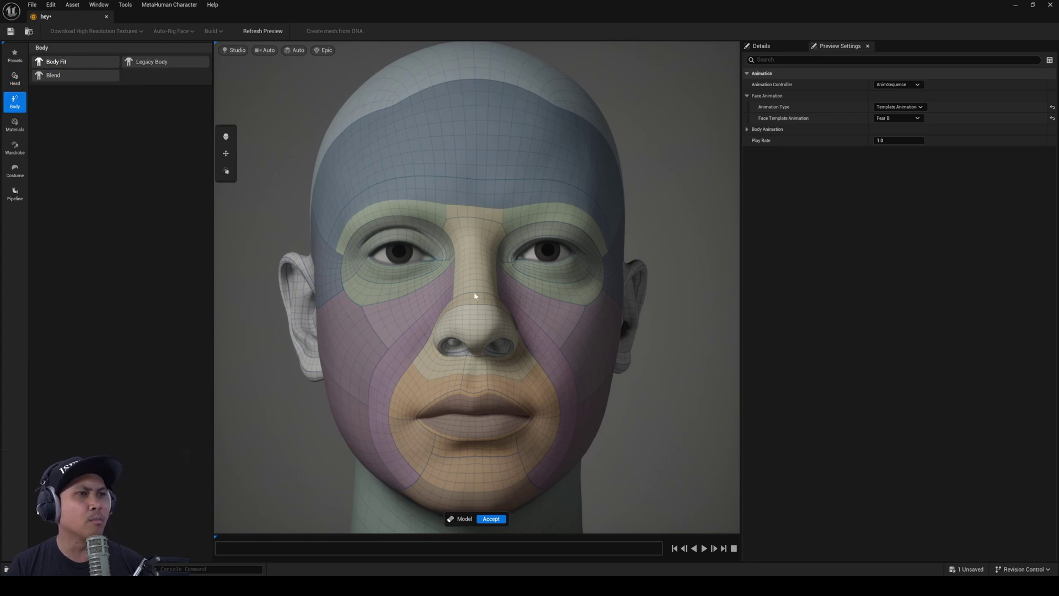
{"action": "left_click", "coordinate": [55, 61]}
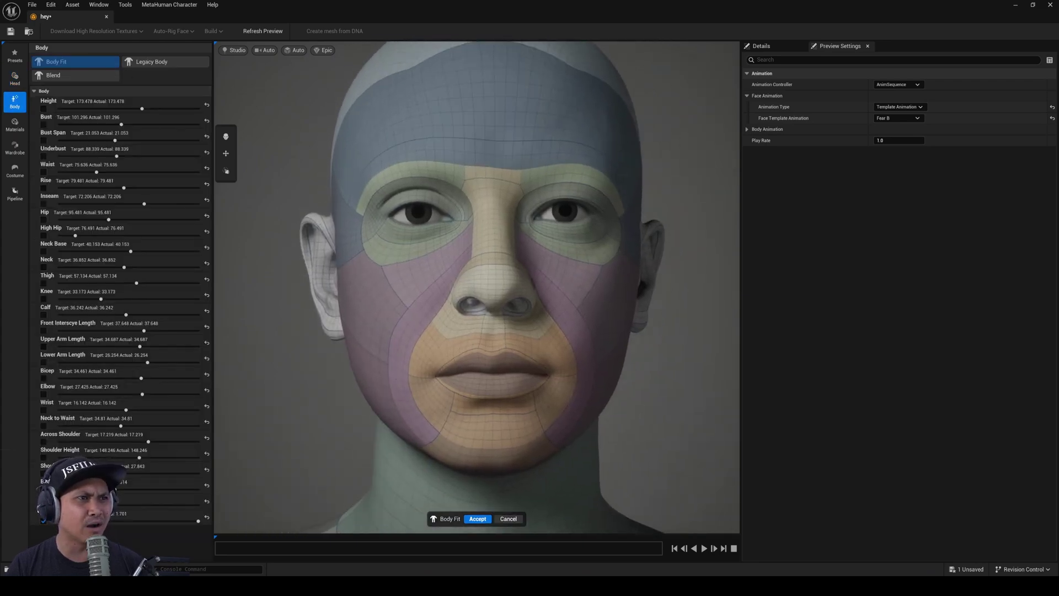
{"action": "left_click", "coordinate": [15, 124]}
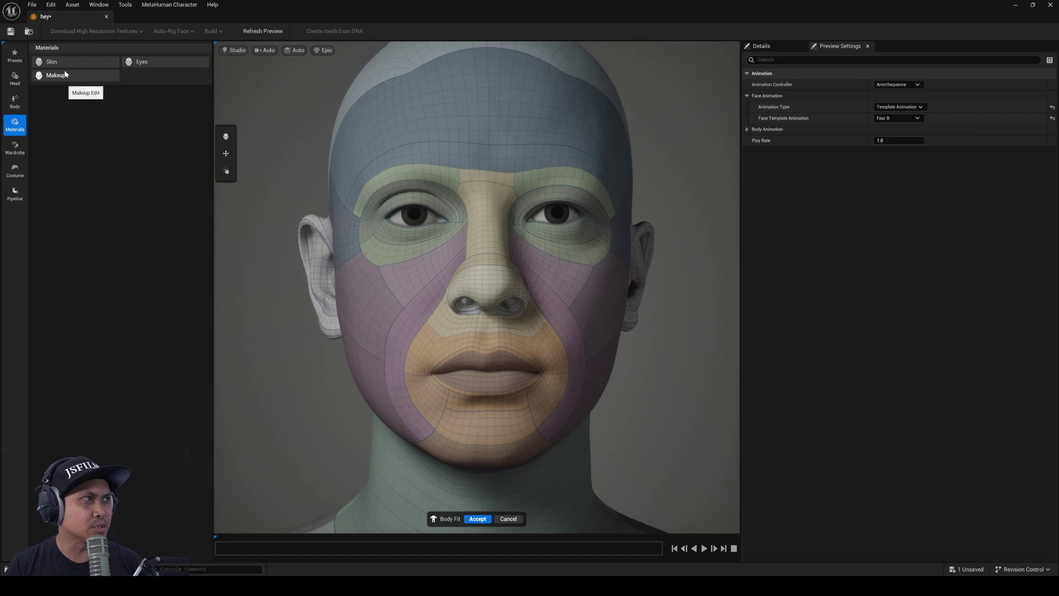
{"action": "left_click", "coordinate": [113, 76]}
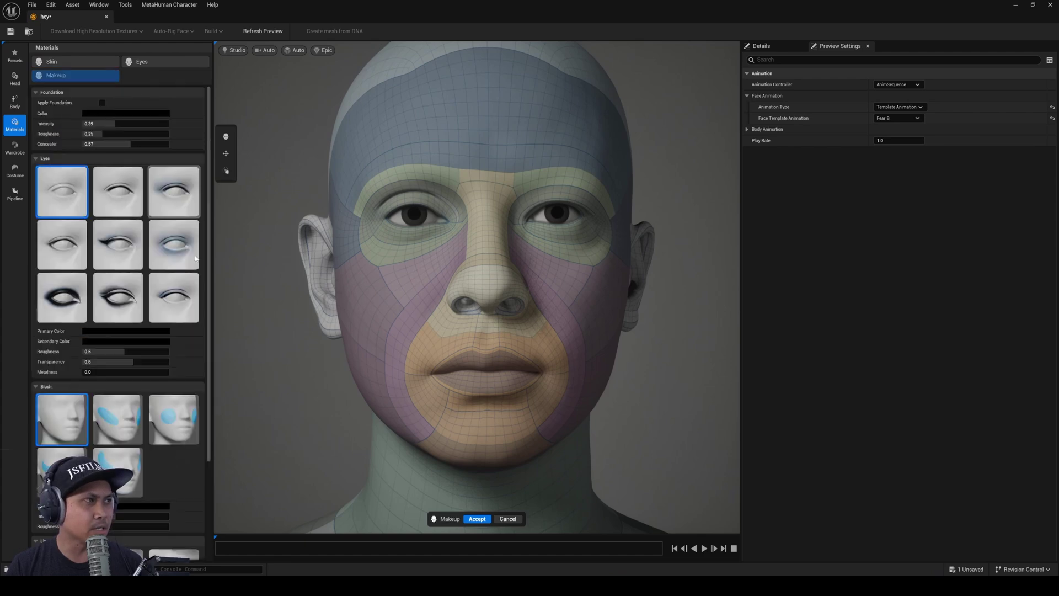
{"action": "scroll", "coordinate": [180, 356], "scroll_direction": "down", "scroll_amount": 2}
{"action": "scroll", "coordinate": [177, 356], "scroll_direction": "up", "scroll_amount": 3}
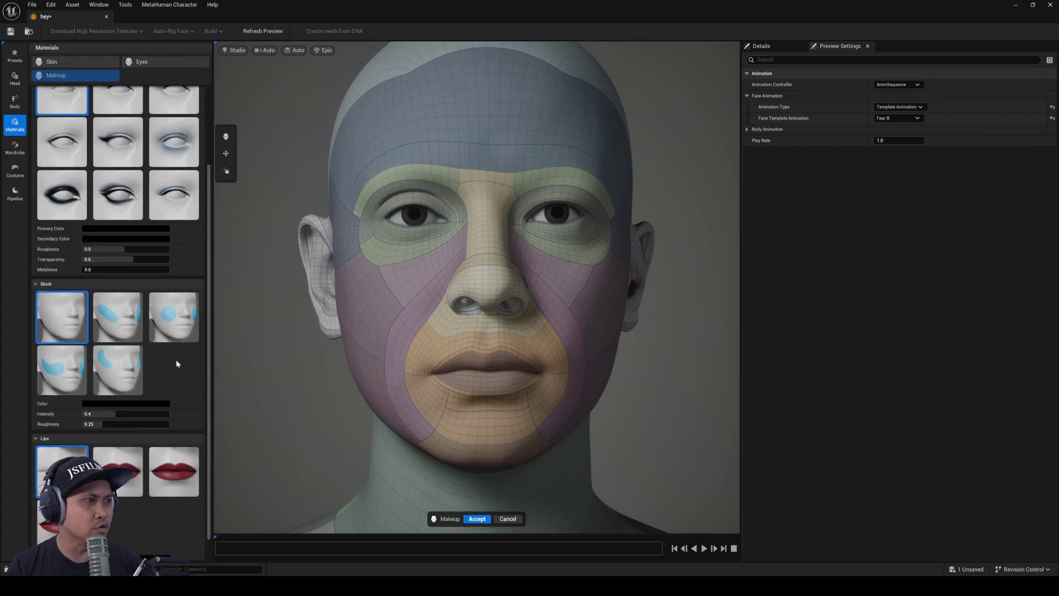
{"action": "left_click", "coordinate": [132, 61]}
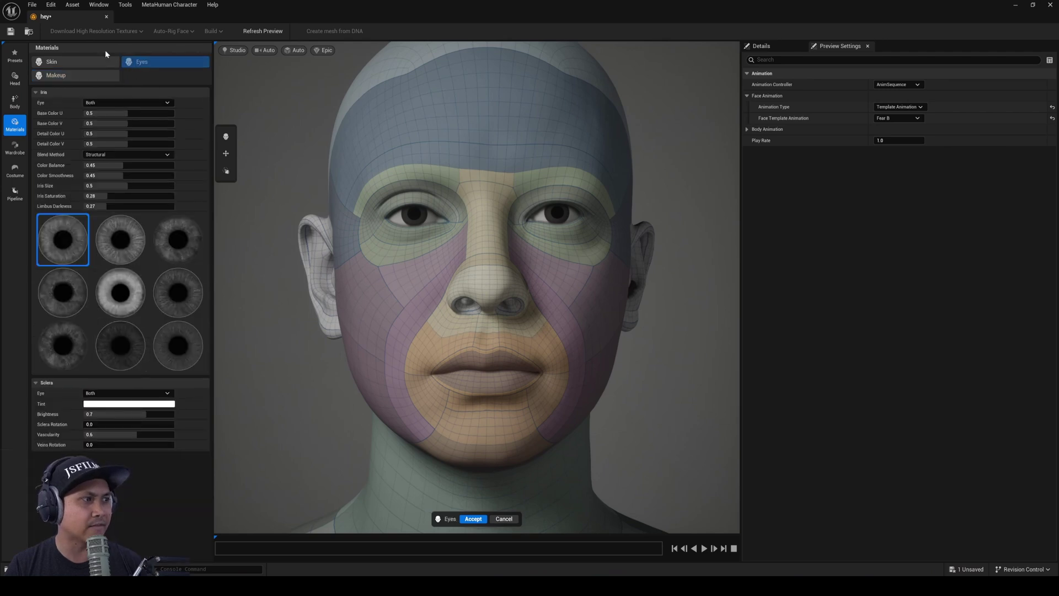
Try the Editable preview material for the skin, and switch the preview material to Clay
{"action": "left_click", "coordinate": [88, 64]}
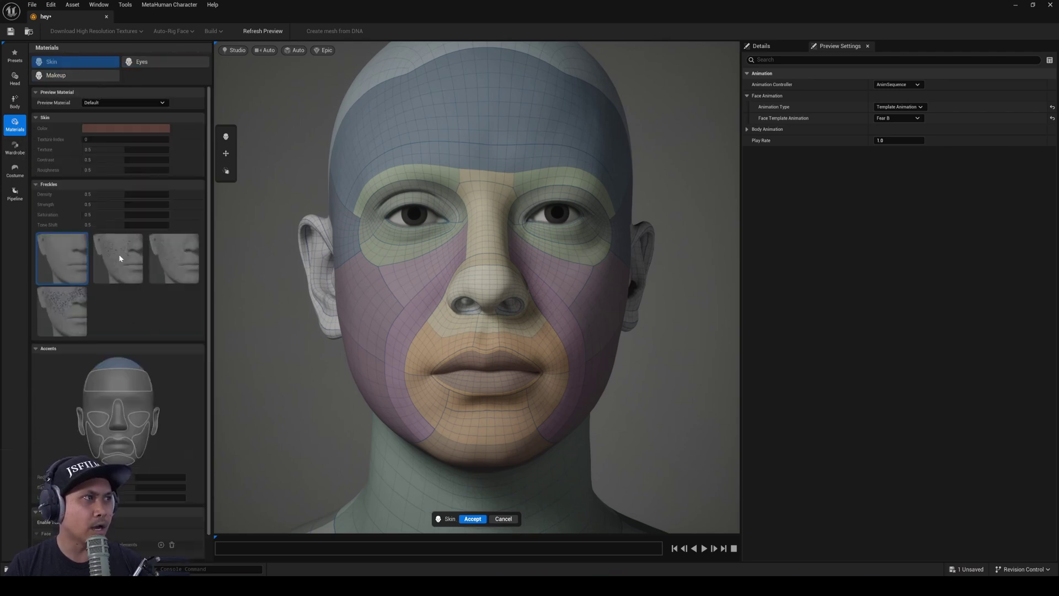
{"action": "left_click", "coordinate": [136, 102]}
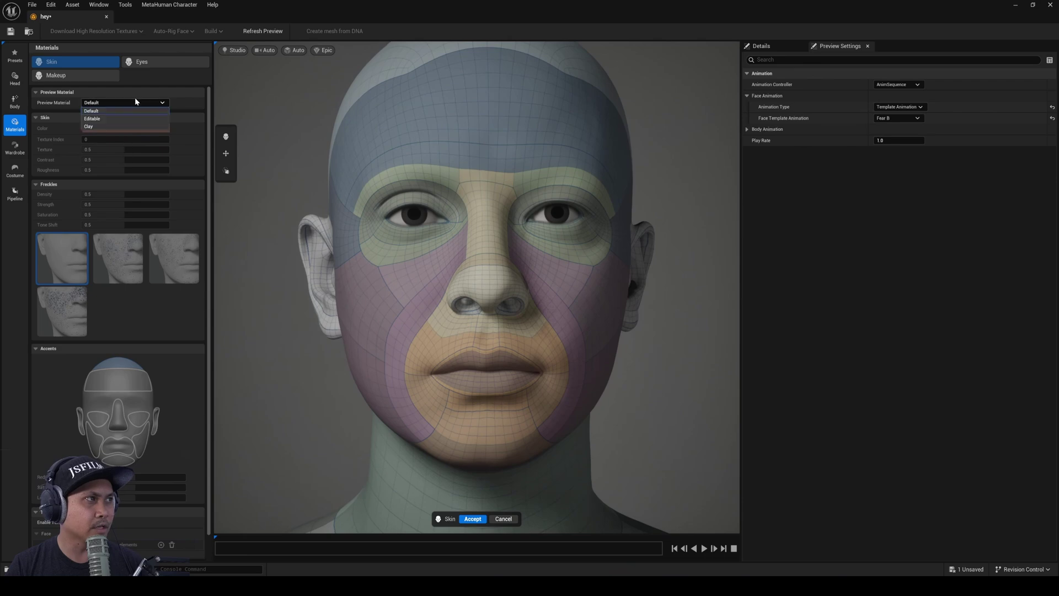
{"action": "left_click", "coordinate": [125, 121]}
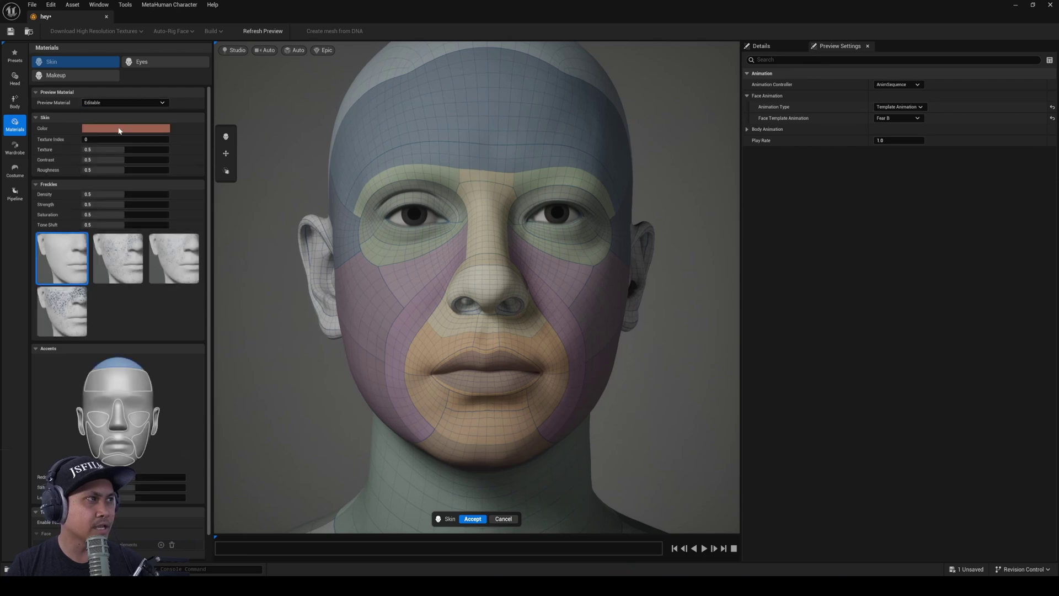
{"action": "left_click", "coordinate": [118, 103]}
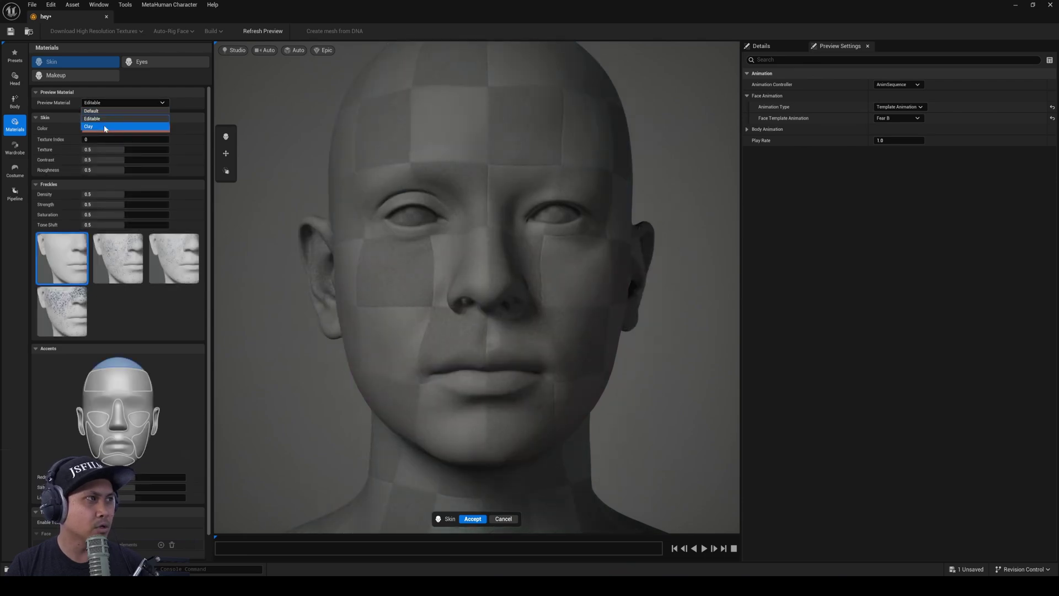
{"action": "left_click", "coordinate": [126, 131]}
{"action": "scroll", "coordinate": [168, 282], "scroll_direction": "down", "scroll_amount": 1}
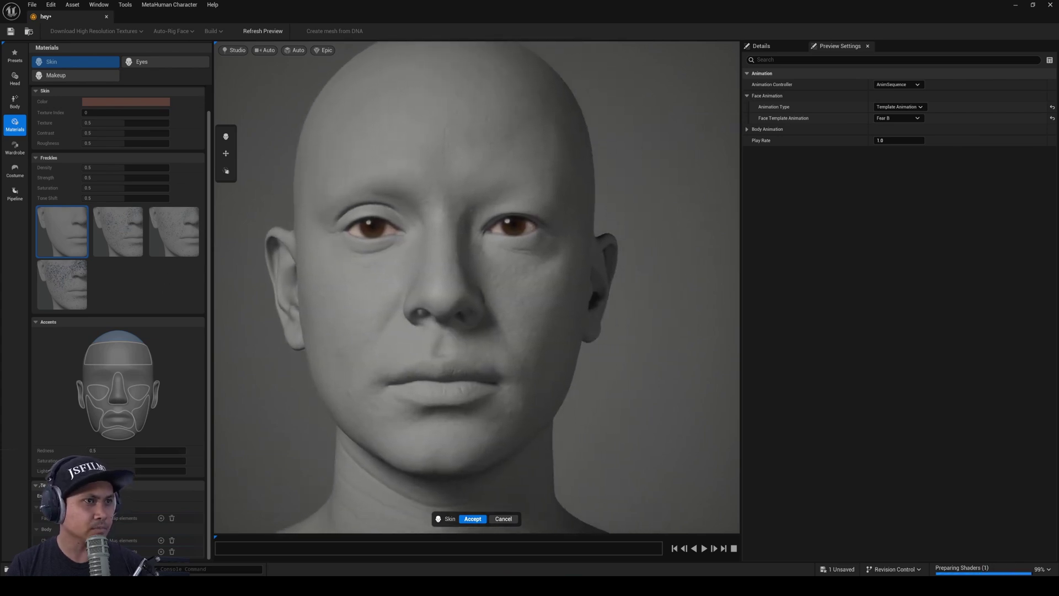
Review the iris and sclera settings, and look through the eye, blush and lip makeup options
{"action": "left_click", "coordinate": [85, 77]}
{"action": "left_click", "coordinate": [129, 65]}
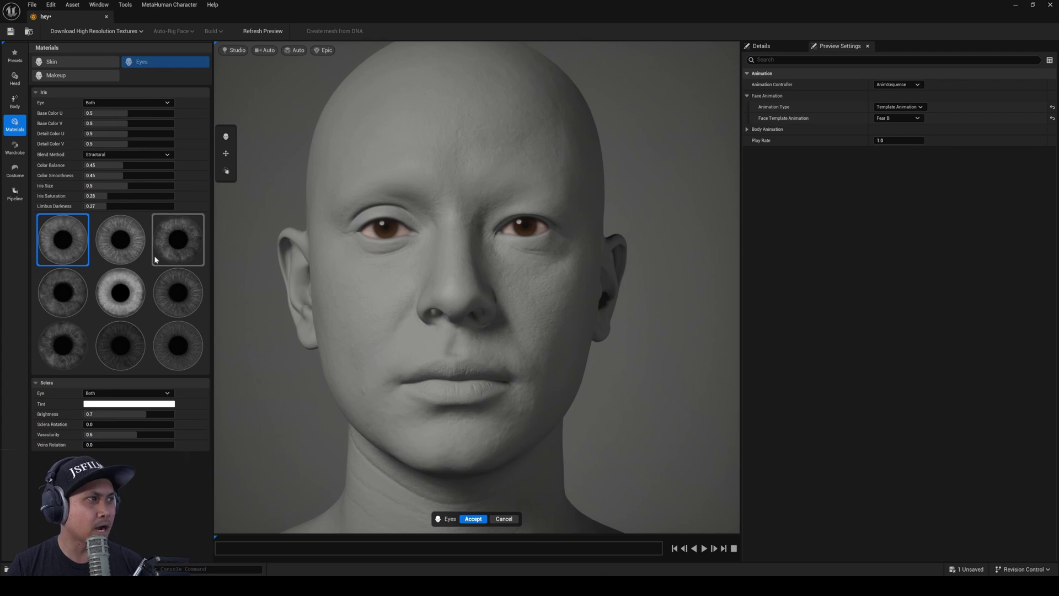
{"action": "left_click", "coordinate": [78, 78]}
{"action": "scroll", "coordinate": [166, 292], "scroll_direction": "down", "scroll_amount": 1}
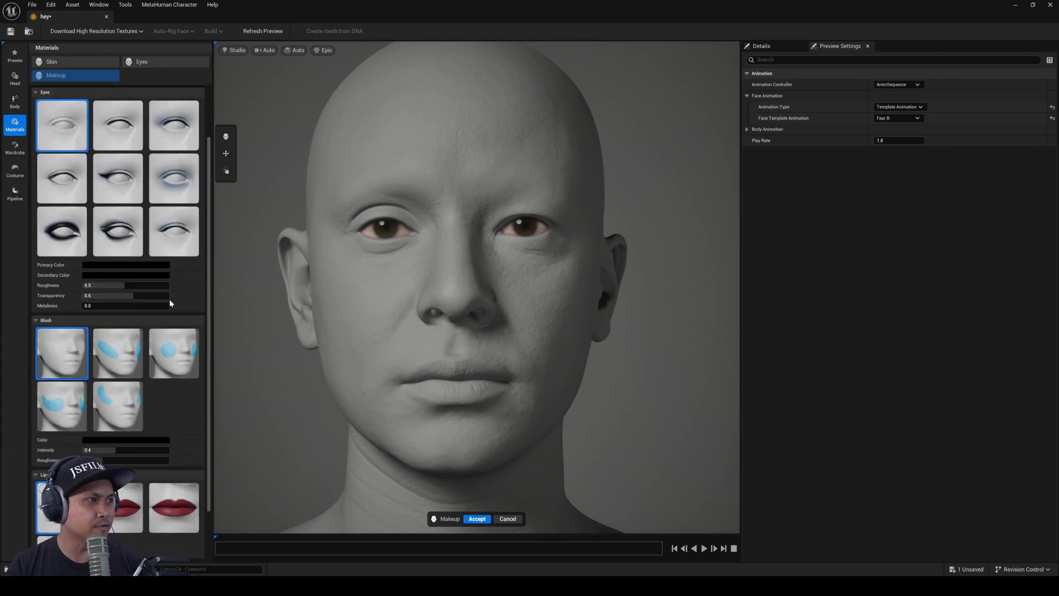
{"action": "scroll", "coordinate": [161, 232], "scroll_direction": "down", "scroll_amount": 1}
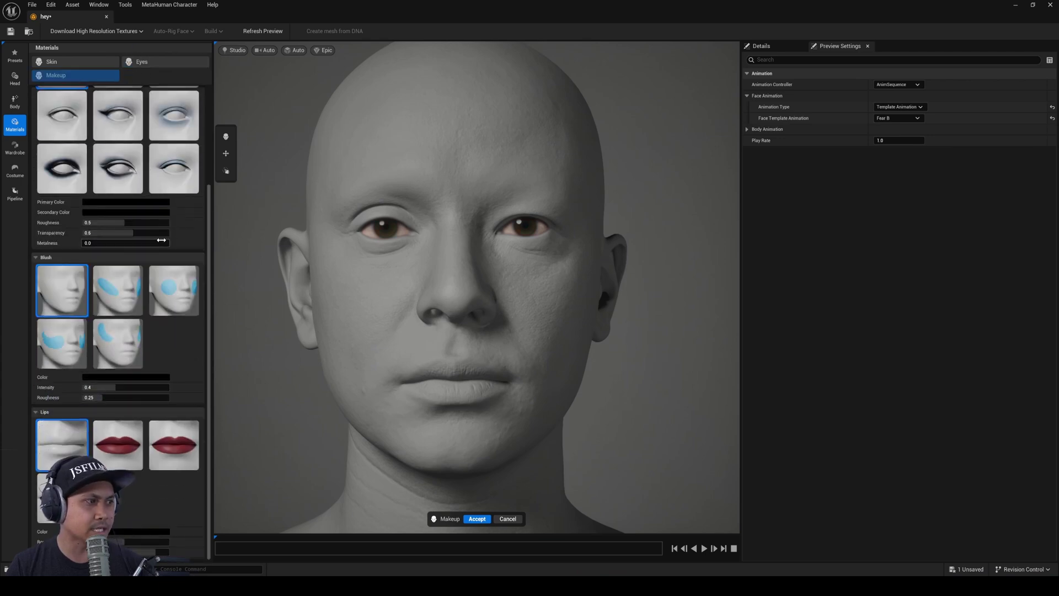
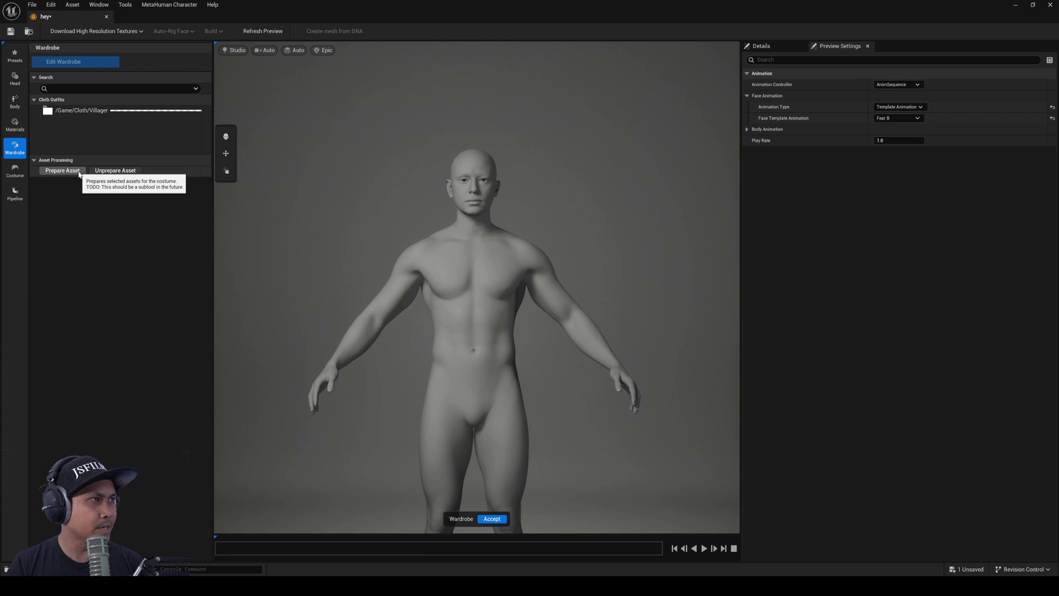
Look over the wardrobe's cloth outfits, asset search and asset processing options, and accept the wardrobe edit
{"action": "left_click", "coordinate": [80, 172]}
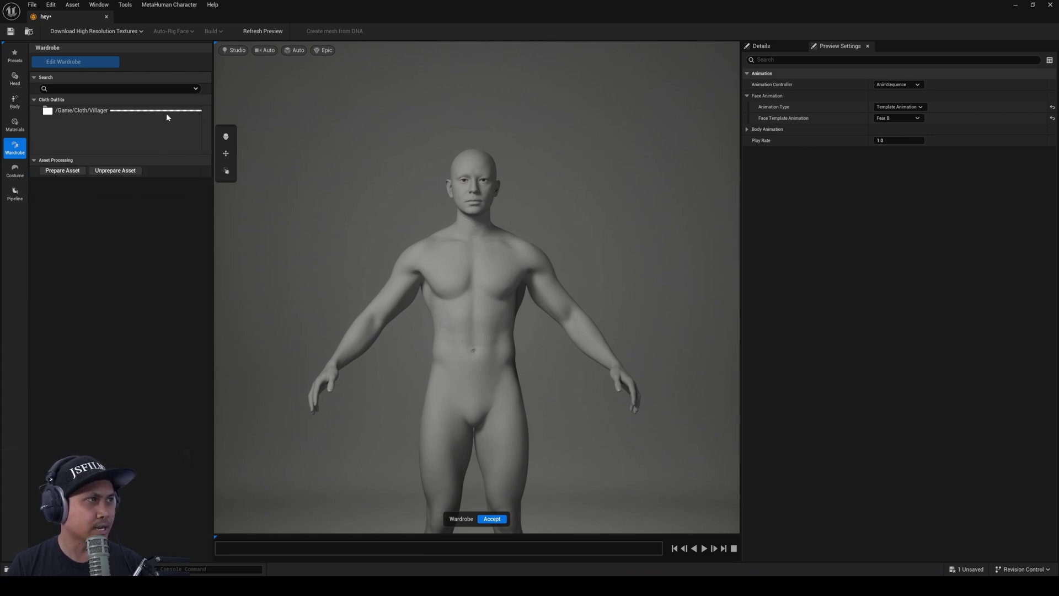
{"action": "left_click", "coordinate": [126, 89]}
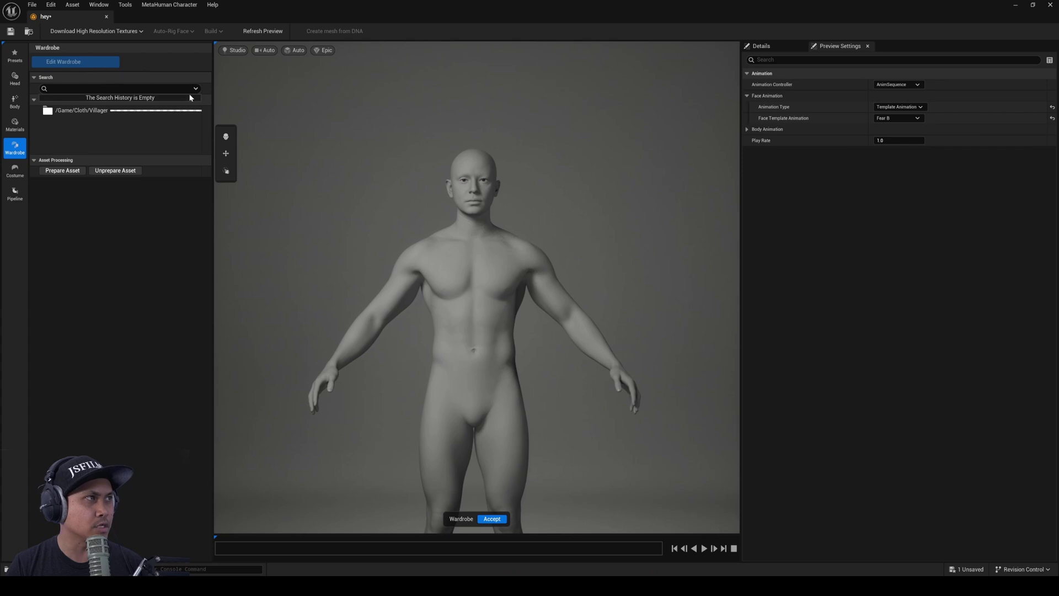
{"action": "left_click", "coordinate": [204, 86]}
{"action": "left_click", "coordinate": [491, 518]}
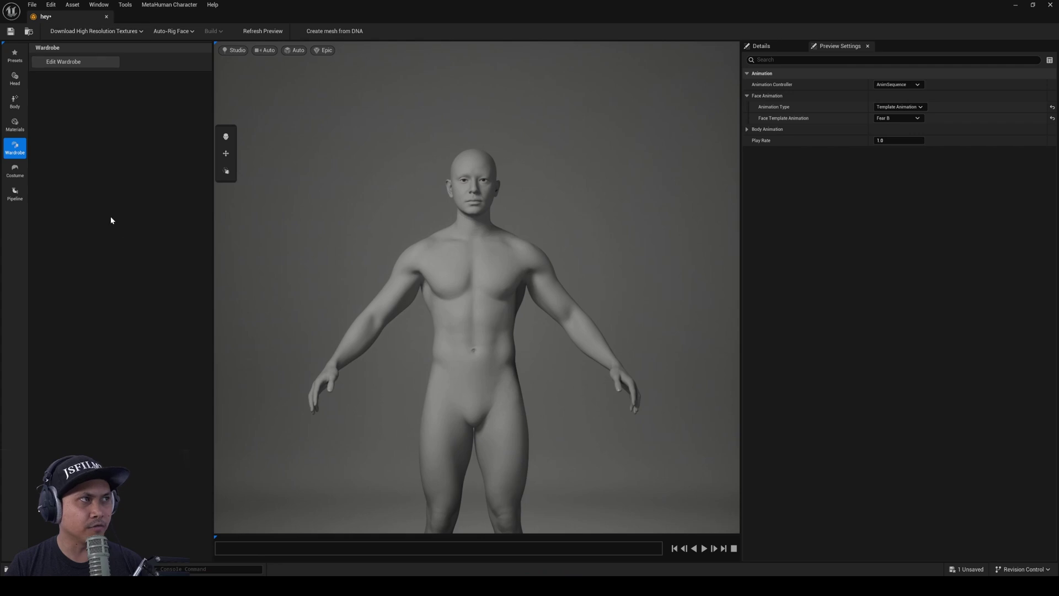
Examine the face auto-rig choices, the high-resolution texture download options and the mesh creation from DNA
{"action": "left_click", "coordinate": [193, 32]}
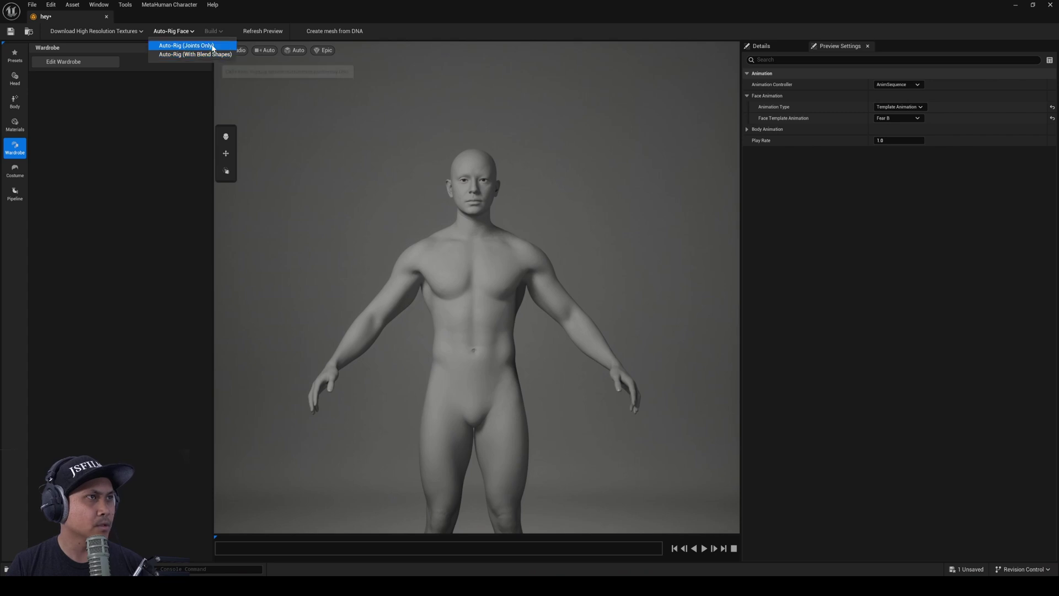
{"action": "left_click", "coordinate": [251, 34]}
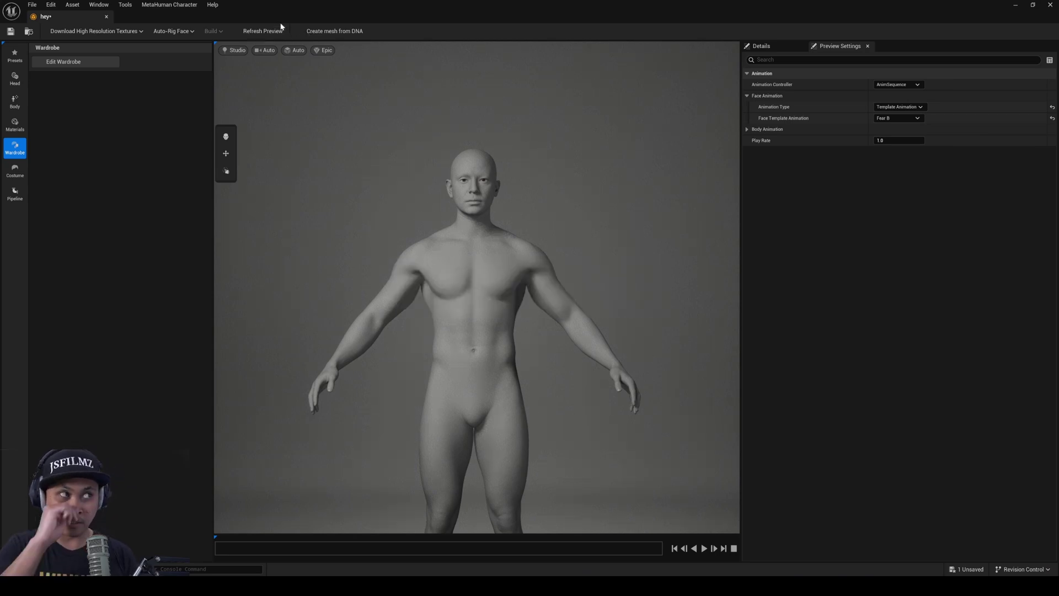
{"action": "middle_click_drag", "start_coordinate": [474, 176], "coordinate": [463, 189]}
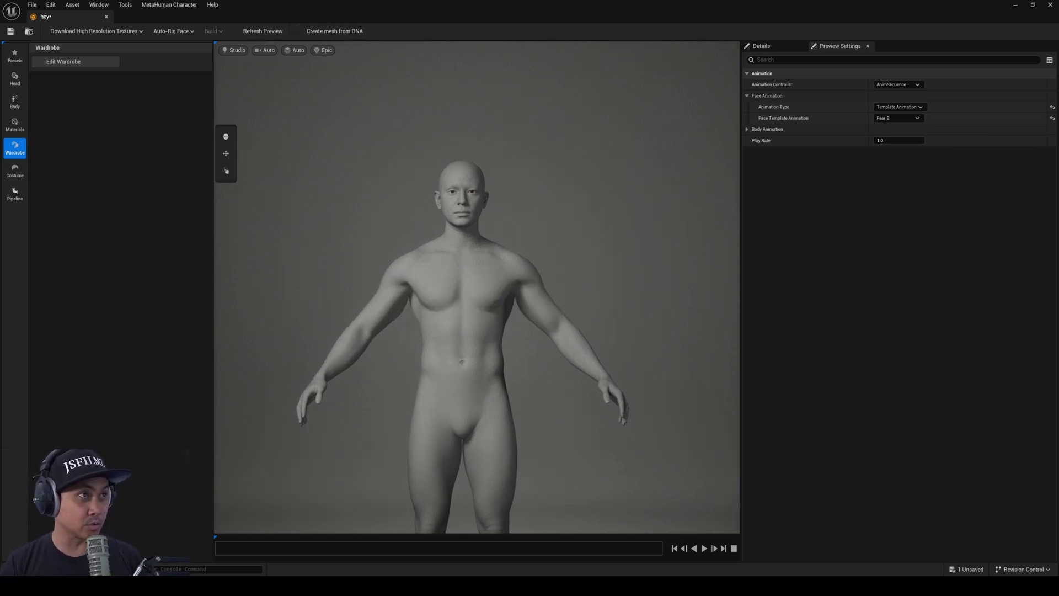
{"action": "right_click_drag", "start_coordinate": [463, 188], "coordinate": [445, 216]}
{"action": "key", "text": "w"}
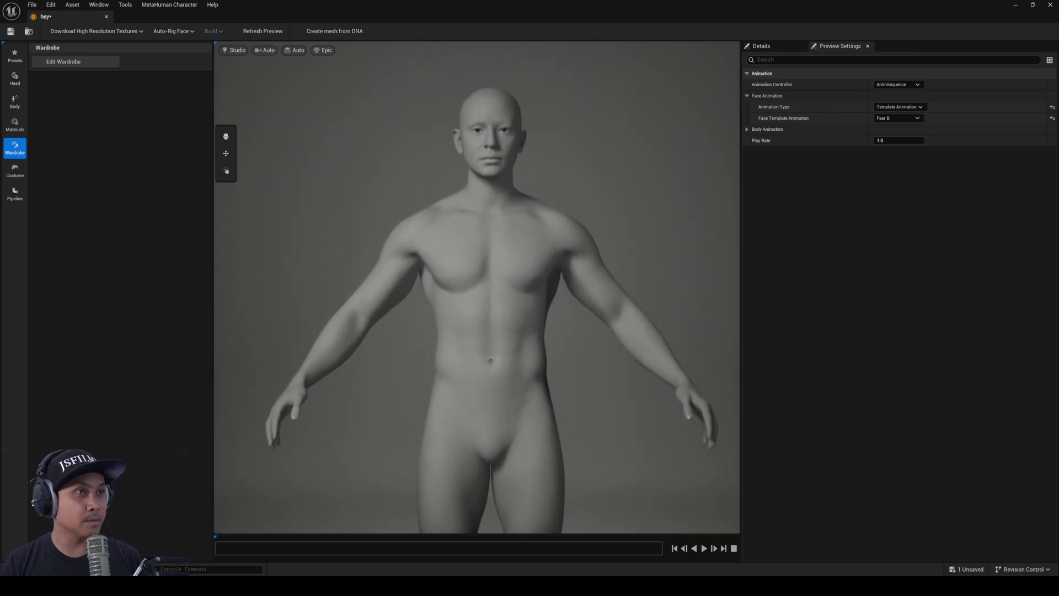
{"action": "left_click", "coordinate": [132, 33]}
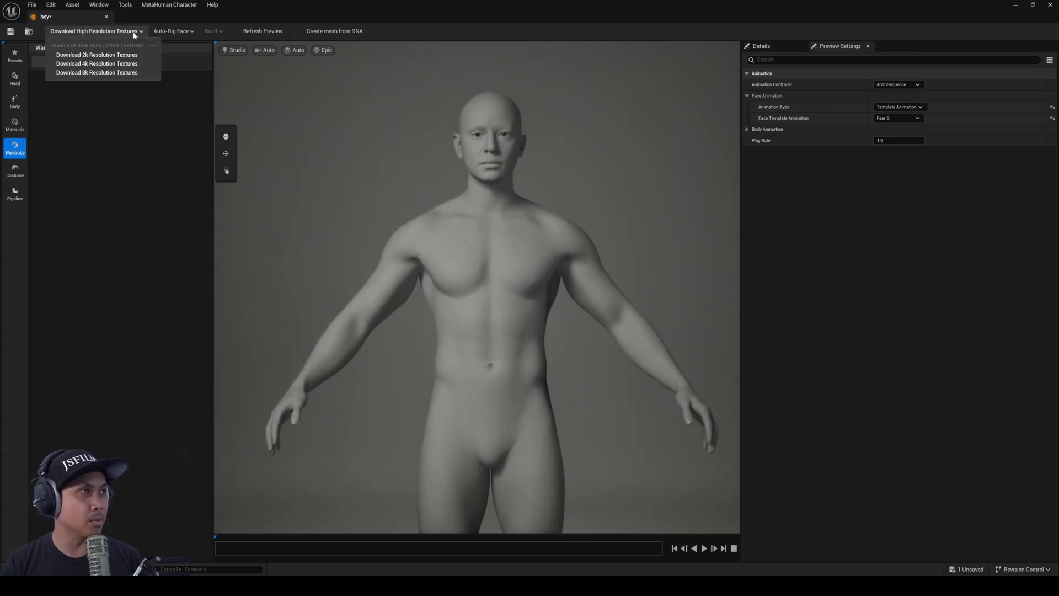
{"action": "left_click", "coordinate": [133, 33]}
{"action": "left_click", "coordinate": [118, 33]}
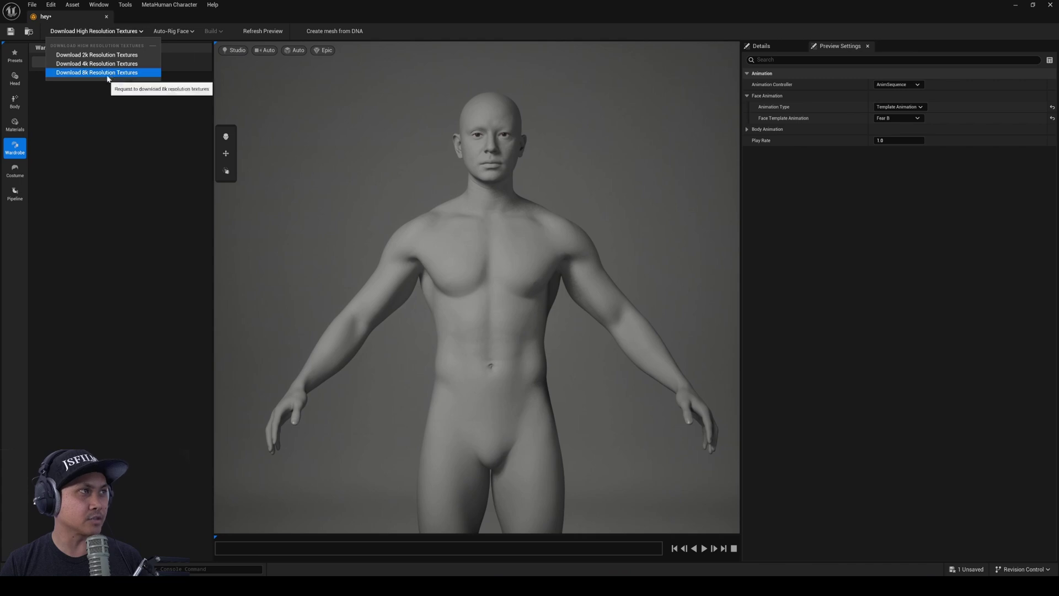
{"action": "left_click", "coordinate": [368, 28]}
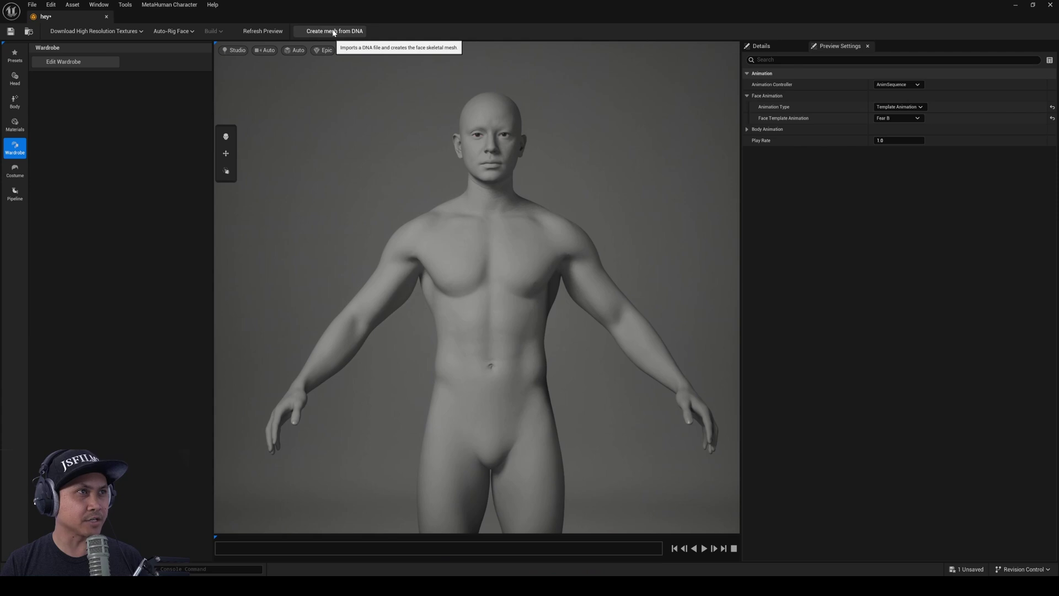
Look over the Costume editing tool, close it, and check the Pipeline tools
{"action": "mouse_move", "coordinate": [441, 220]}
{"action": "right_mouse_down"}
{"action": "mouse_move", "coordinate": [446, 190]}
{"action": "mouse_move", "coordinate": [447, 215]}
{"action": "right_mouse_up"}
{"action": "left_click", "coordinate": [14, 171]}
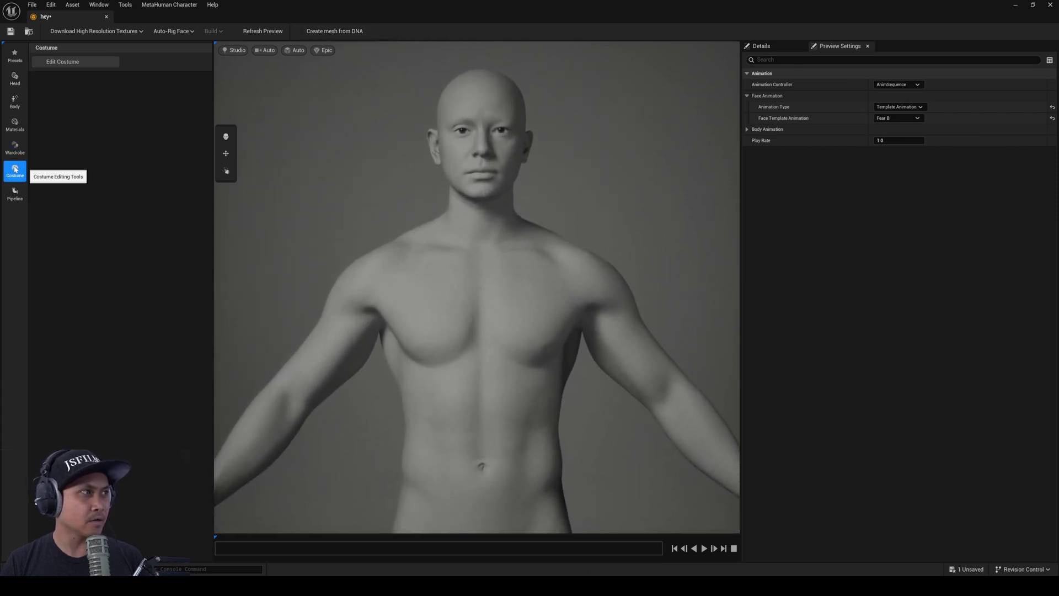
{"action": "left_click", "coordinate": [63, 61]}
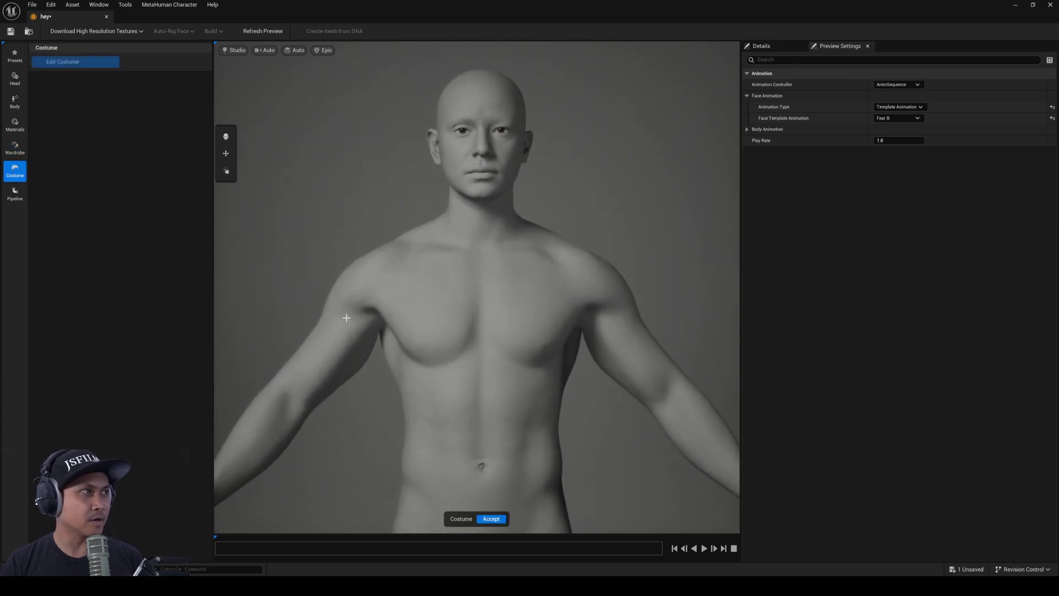
{"action": "left_click", "coordinate": [479, 519]}
{"action": "left_click", "coordinate": [15, 194]}
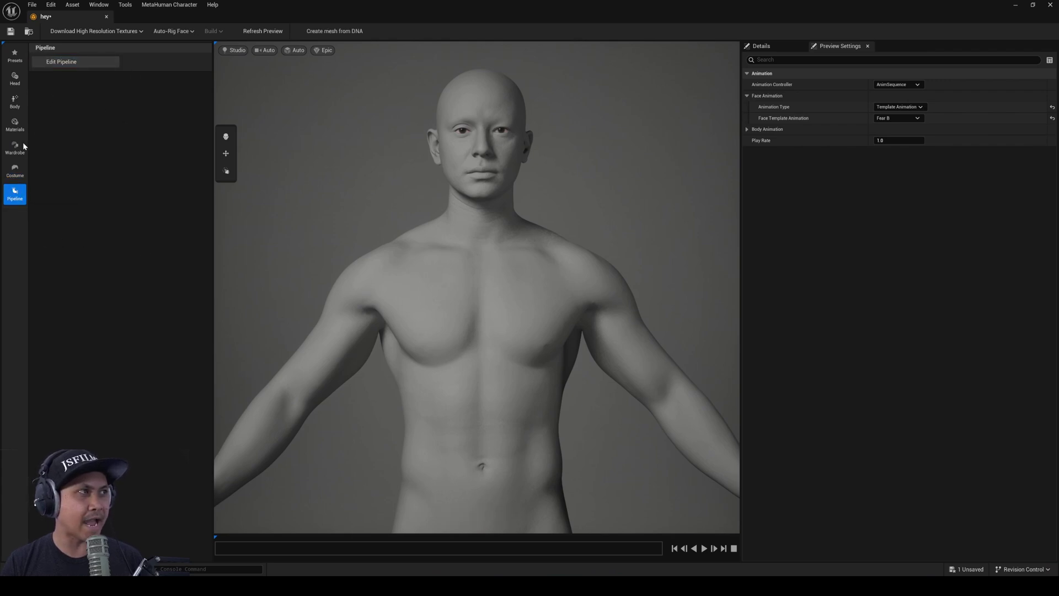
Revisit the available Wardrobe, Materials, Body and Head editing tools
{"action": "left_click", "coordinate": [16, 154]}
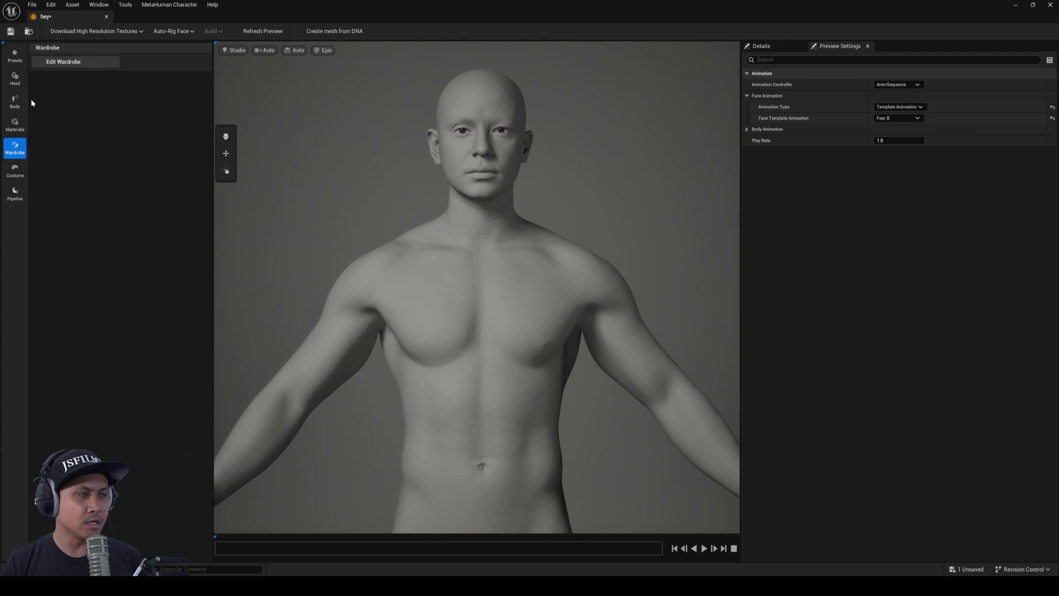
{"action": "left_click", "coordinate": [19, 128]}
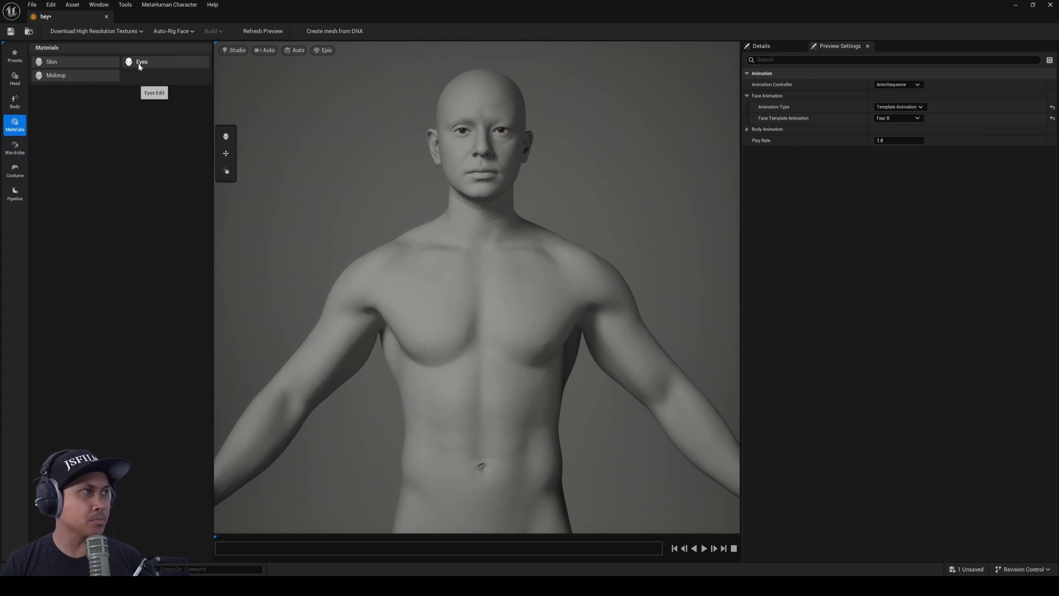
{"action": "left_click", "coordinate": [11, 99]}
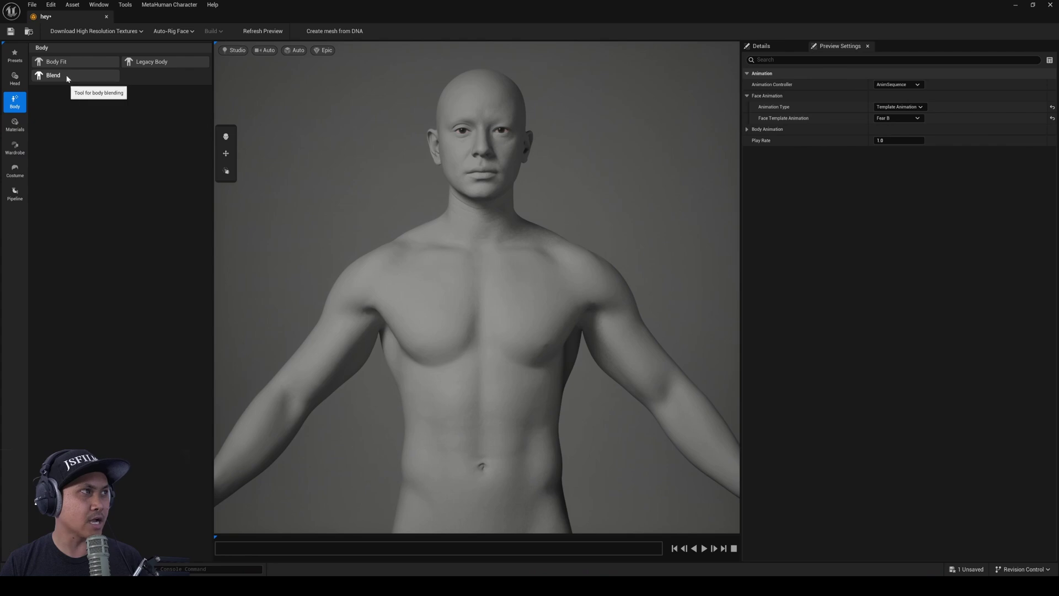
{"action": "left_click", "coordinate": [17, 82]}
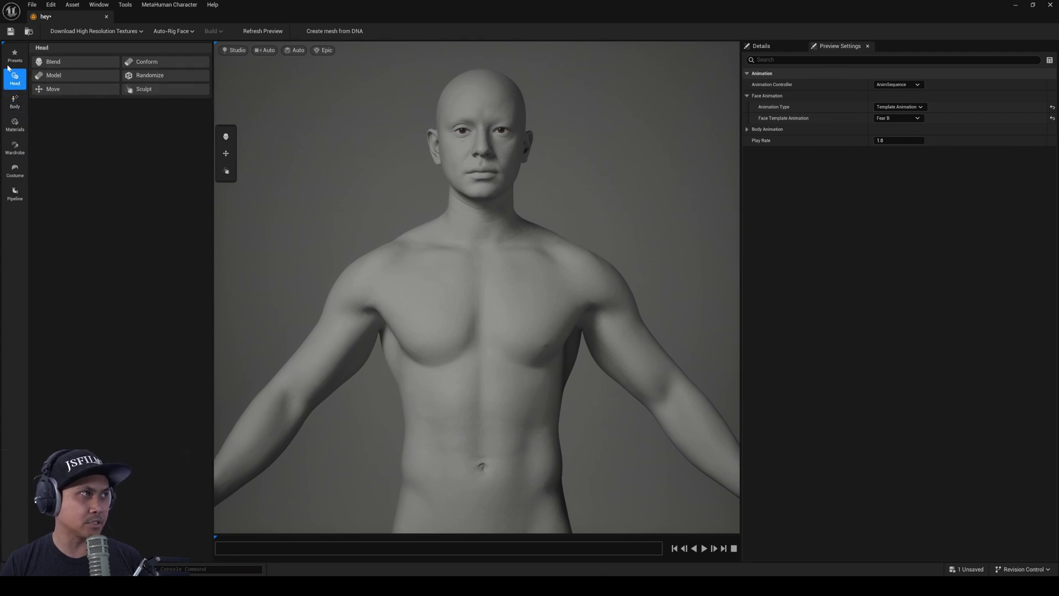
Check the character presets library and its settings
{"action": "left_click", "coordinate": [16, 60]}
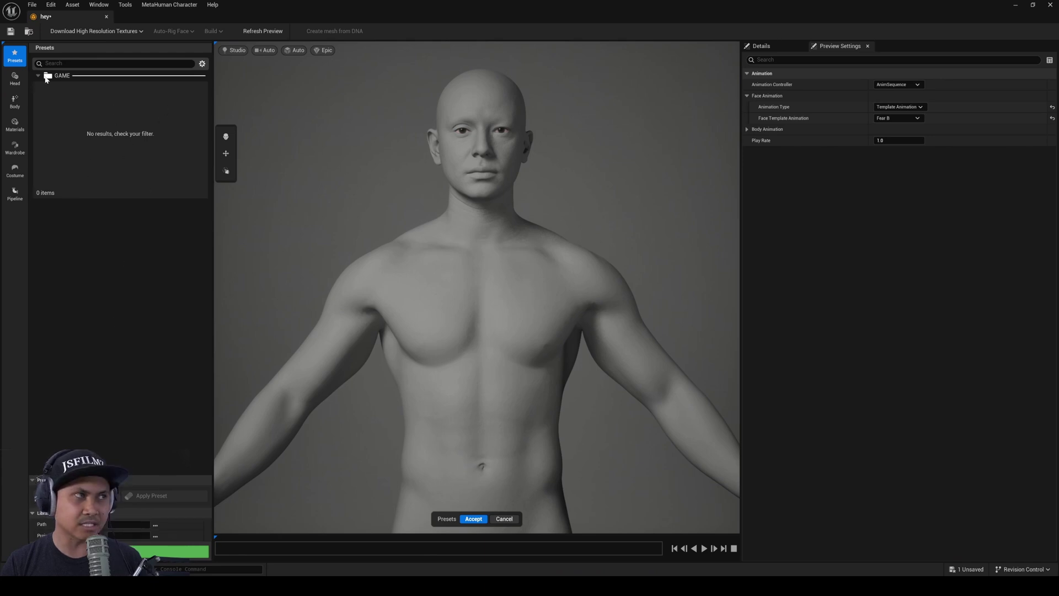
{"action": "left_click", "coordinate": [202, 64]}
{"action": "left_click", "coordinate": [198, 82]}
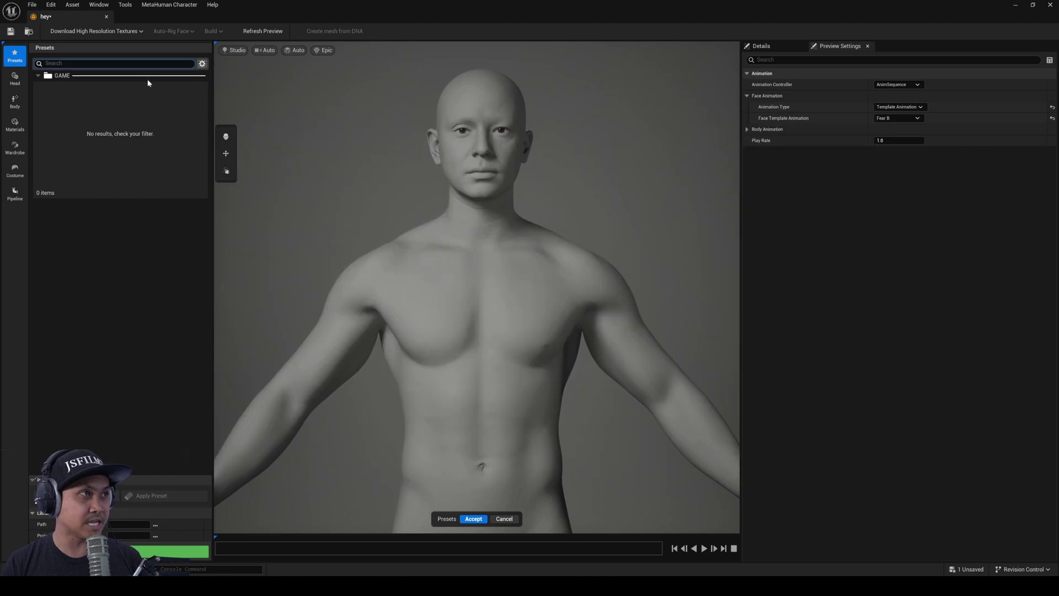
Examine the head's Blend tool with its preset slots and face control points, and compare it with the Model options
{"action": "left_click", "coordinate": [15, 83]}
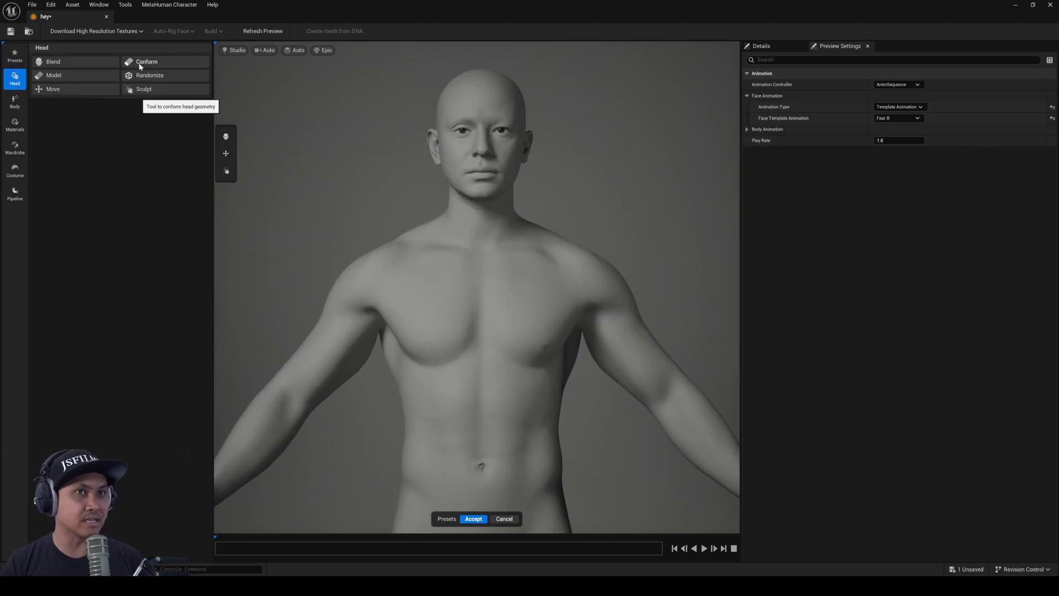
{"action": "left_click", "coordinate": [65, 64]}
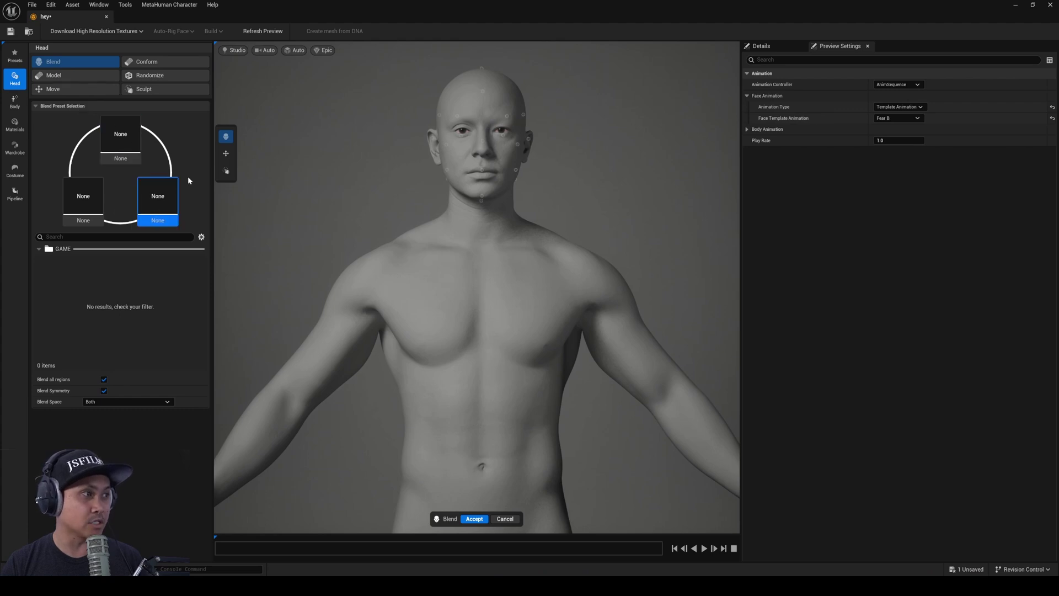
{"action": "left_click", "coordinate": [225, 155]}
{"action": "left_click", "coordinate": [225, 137]}
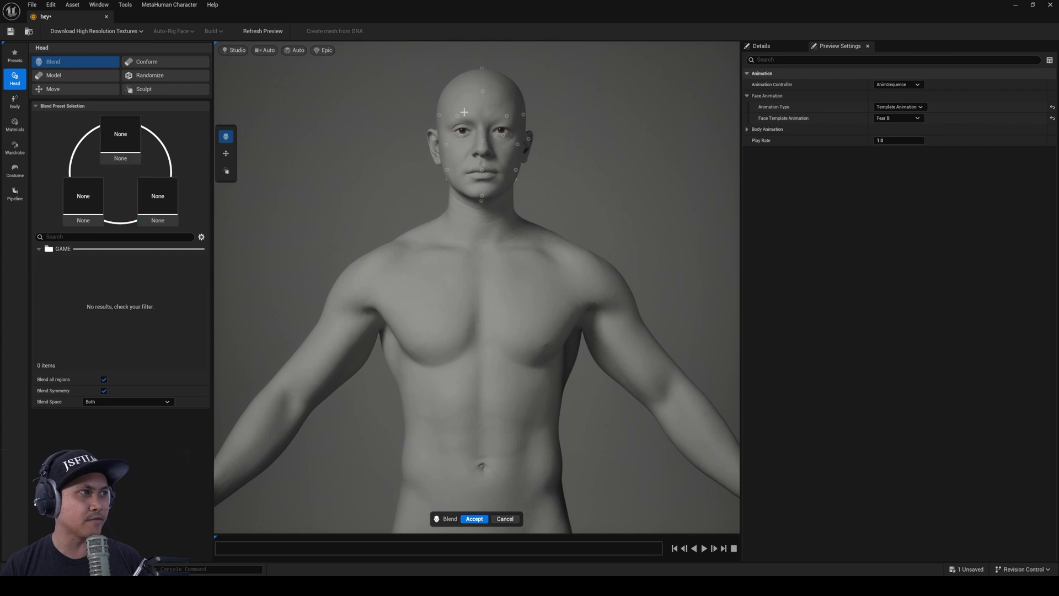
{"action": "left_click", "coordinate": [79, 77]}
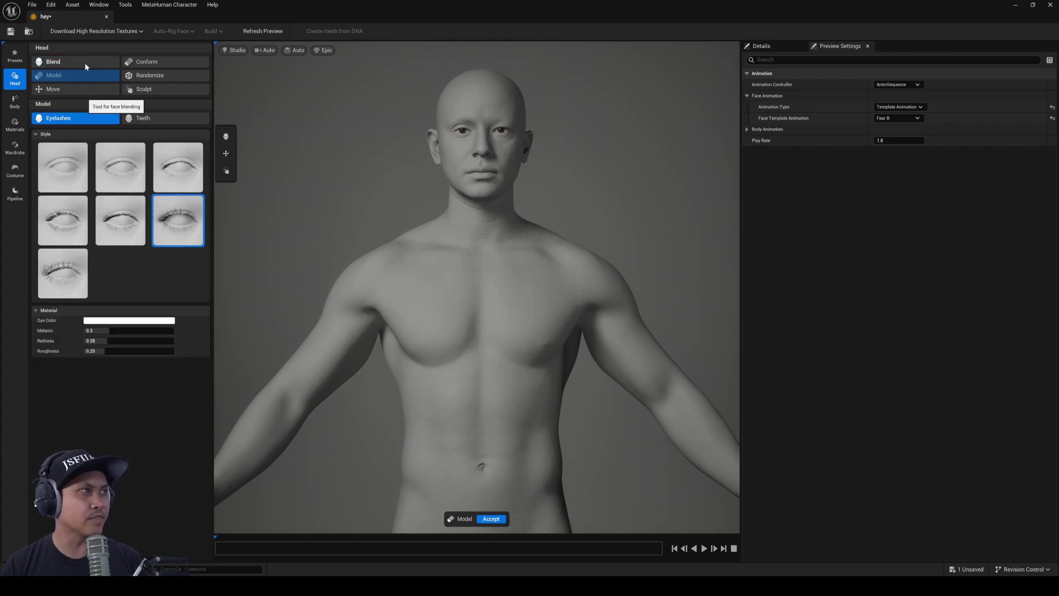
{"action": "left_click", "coordinate": [97, 61]}
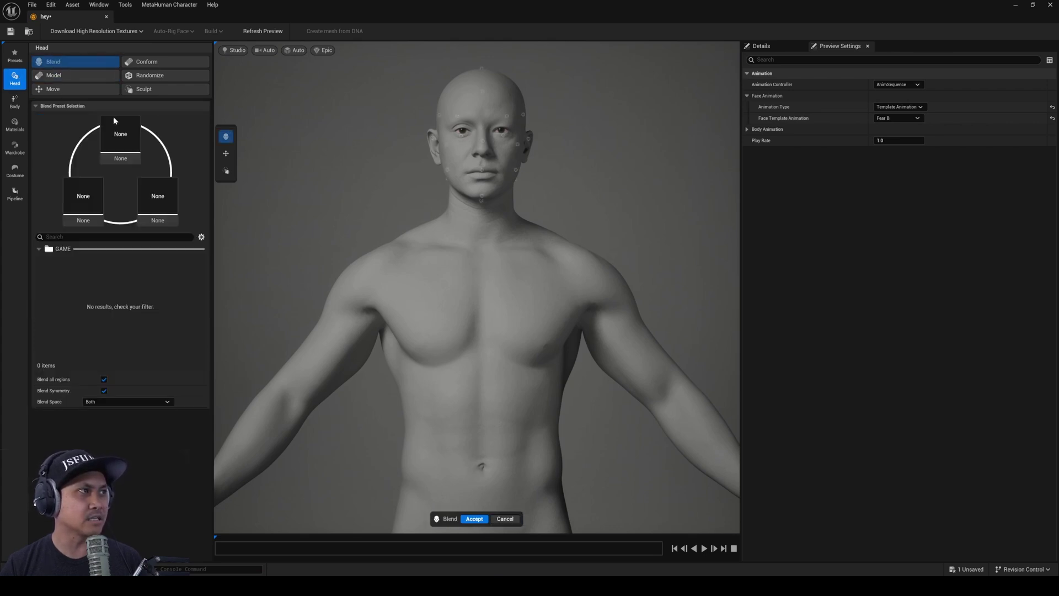
Randomize the character's face mesh repeatedly to generate a new face shape, and return to the presets library
{"action": "left_click", "coordinate": [151, 77]}
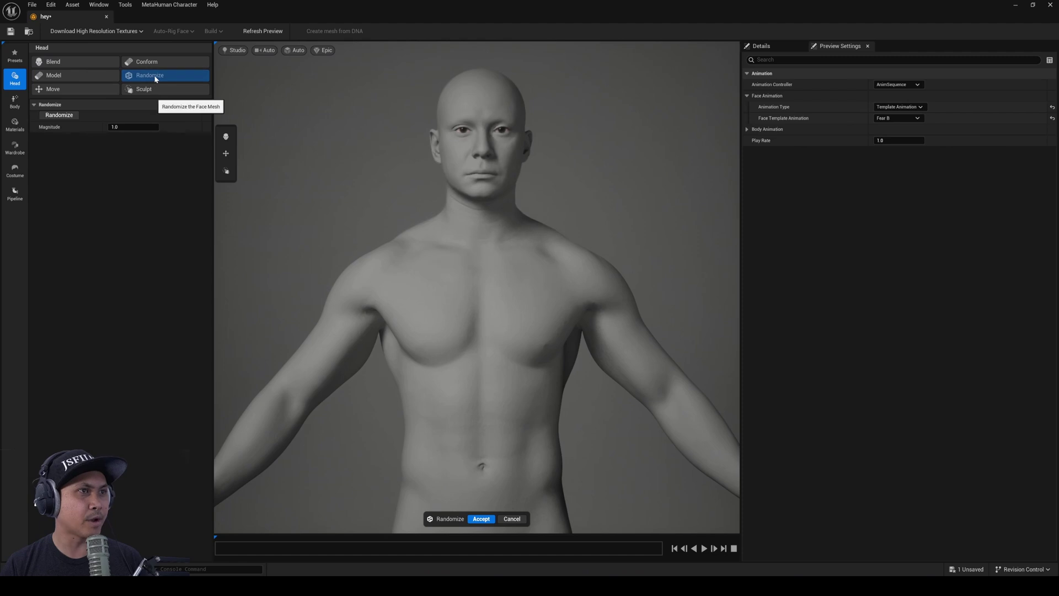
{"action": "left_click", "coordinate": [96, 75]}
{"action": "left_click", "coordinate": [156, 76]}
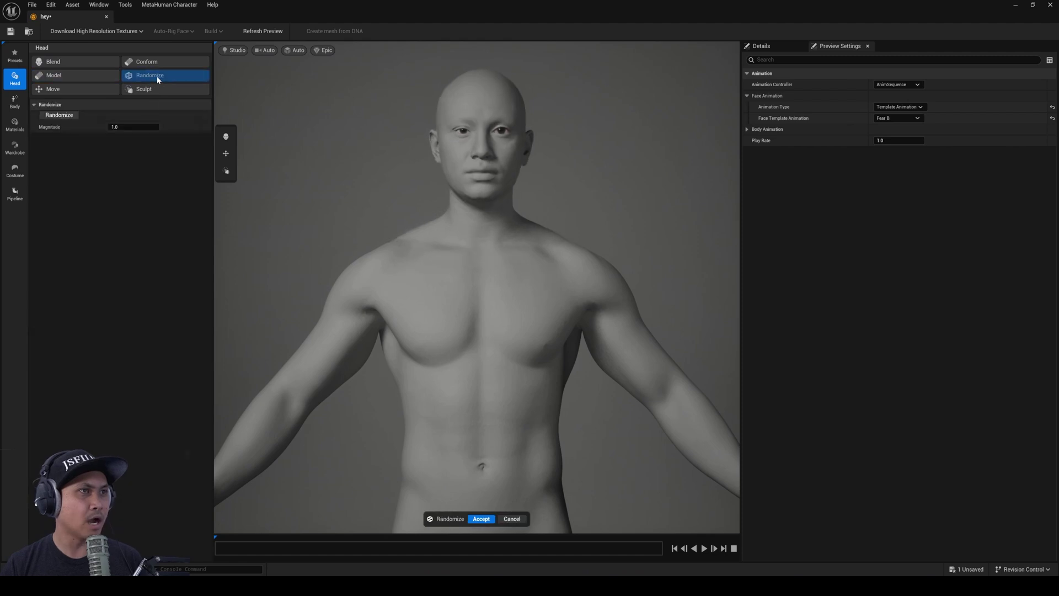
{"action": "left_click", "coordinate": [91, 75]}
{"action": "left_click", "coordinate": [148, 78]}
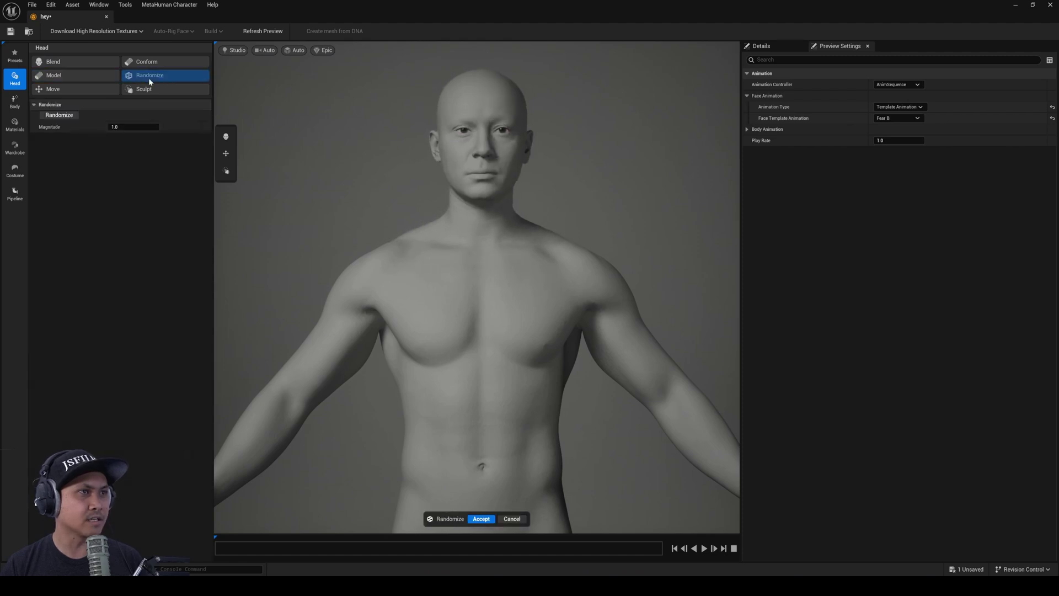
{"action": "left_click", "coordinate": [98, 77]}
{"action": "left_click", "coordinate": [177, 78]}
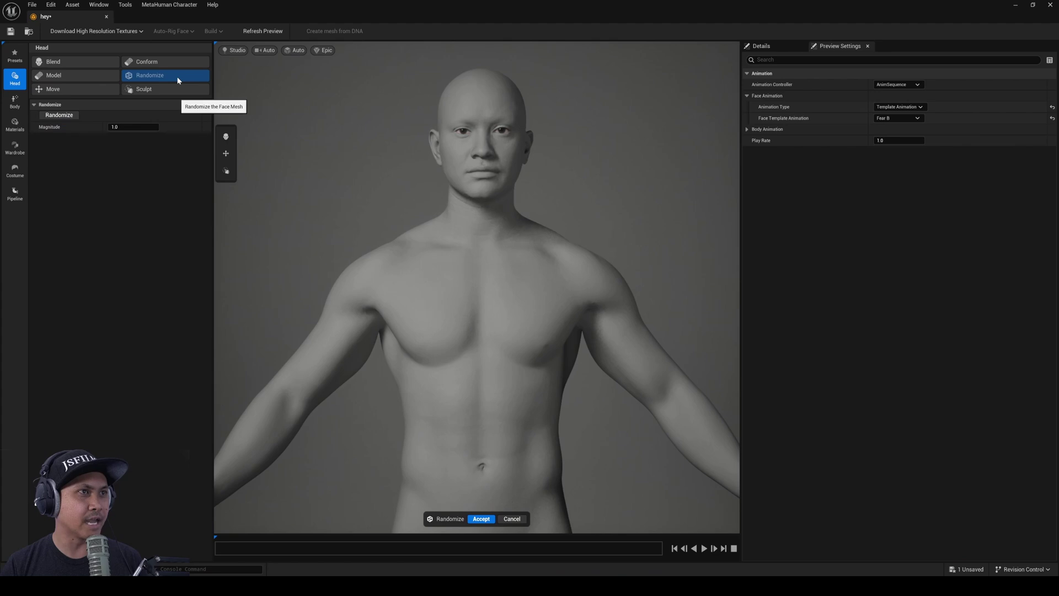
{"action": "left_click", "coordinate": [102, 76]}
{"action": "left_click", "coordinate": [147, 78]}
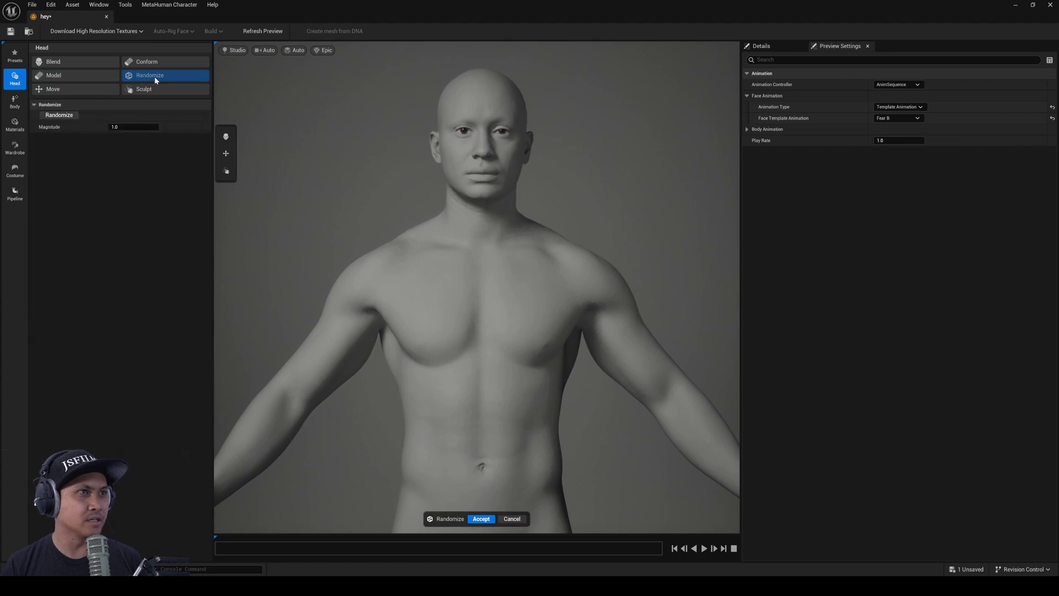
{"action": "left_click", "coordinate": [84, 77]}
{"action": "left_click", "coordinate": [152, 77]}
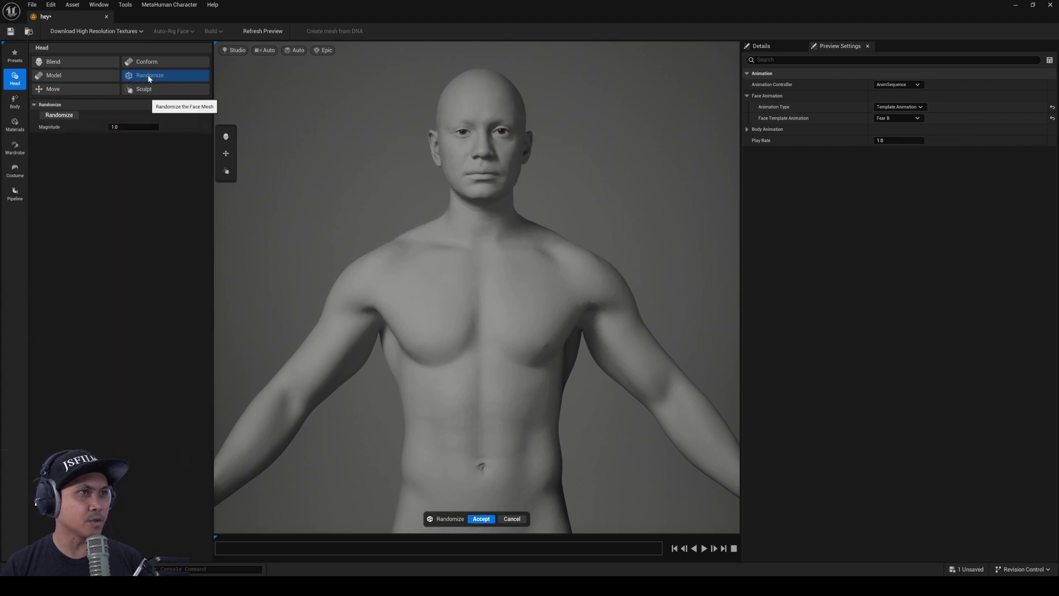
{"action": "left_click", "coordinate": [87, 75]}
{"action": "left_click", "coordinate": [161, 75]}
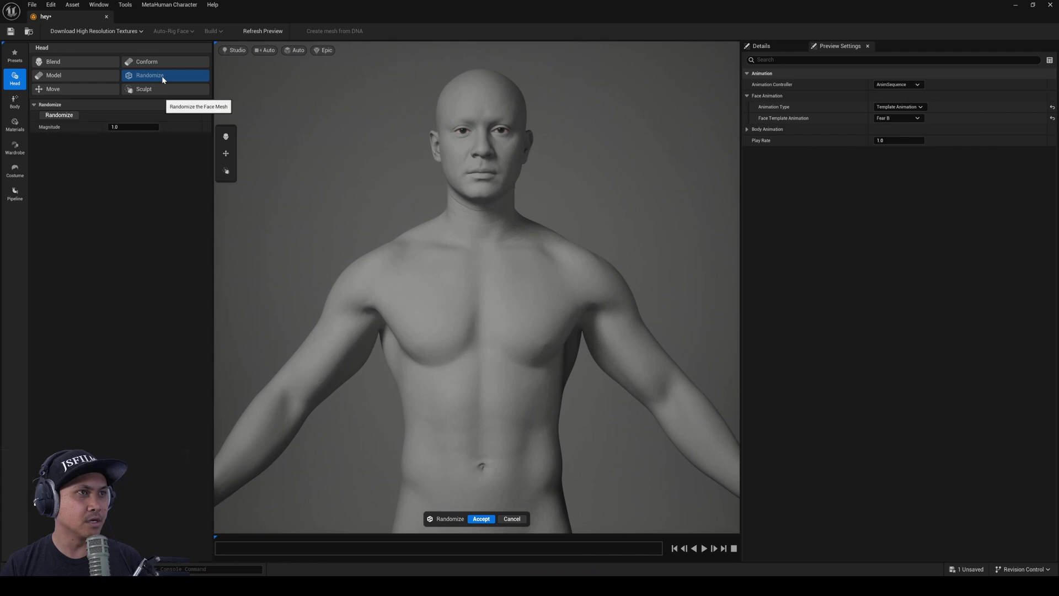
{"action": "left_click", "coordinate": [96, 80]}
{"action": "left_click", "coordinate": [150, 80]}
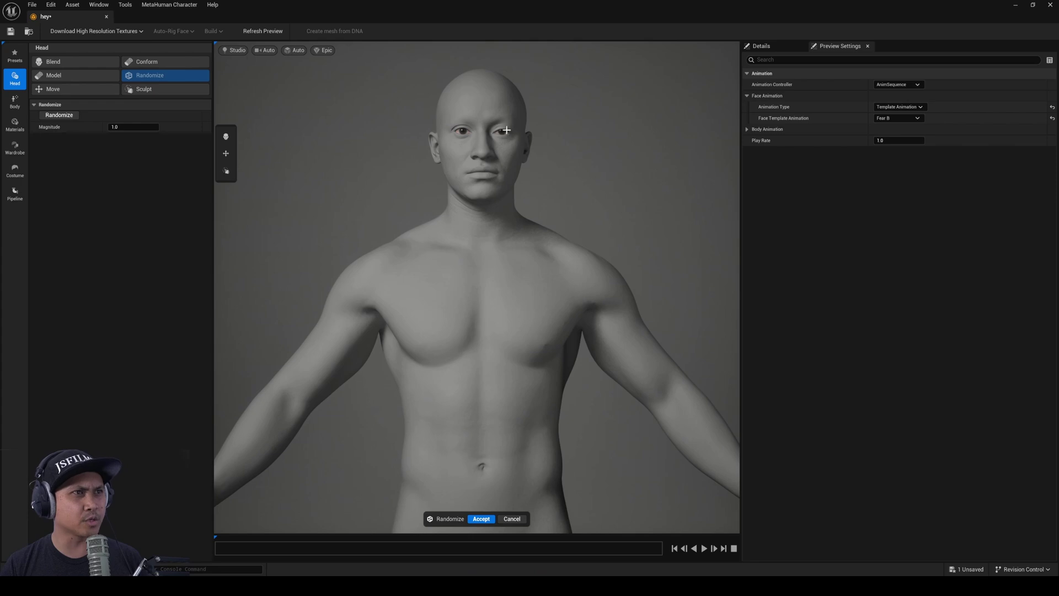
{"action": "left_click", "coordinate": [19, 62]}
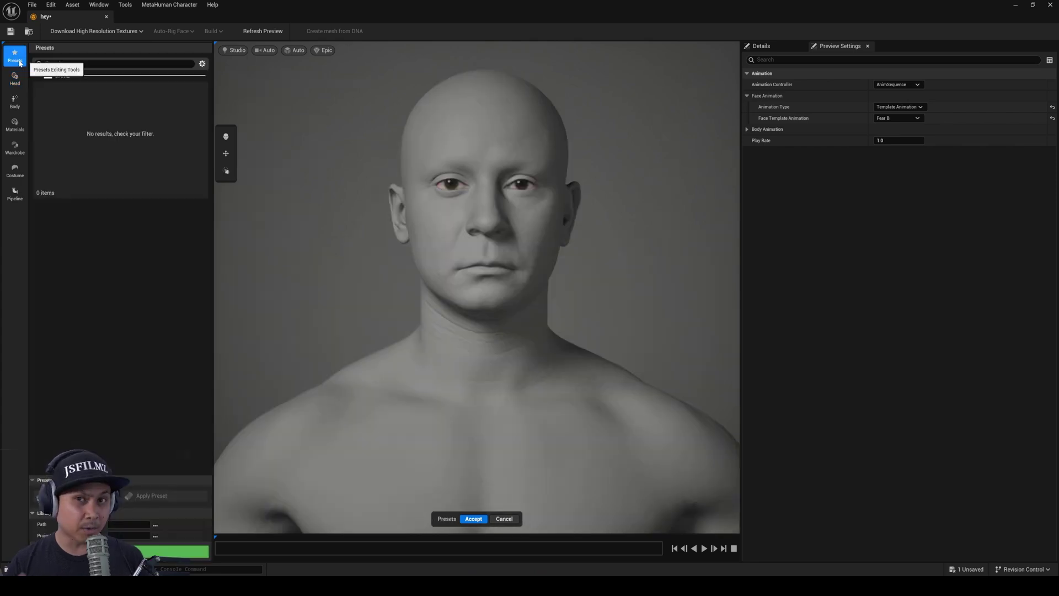